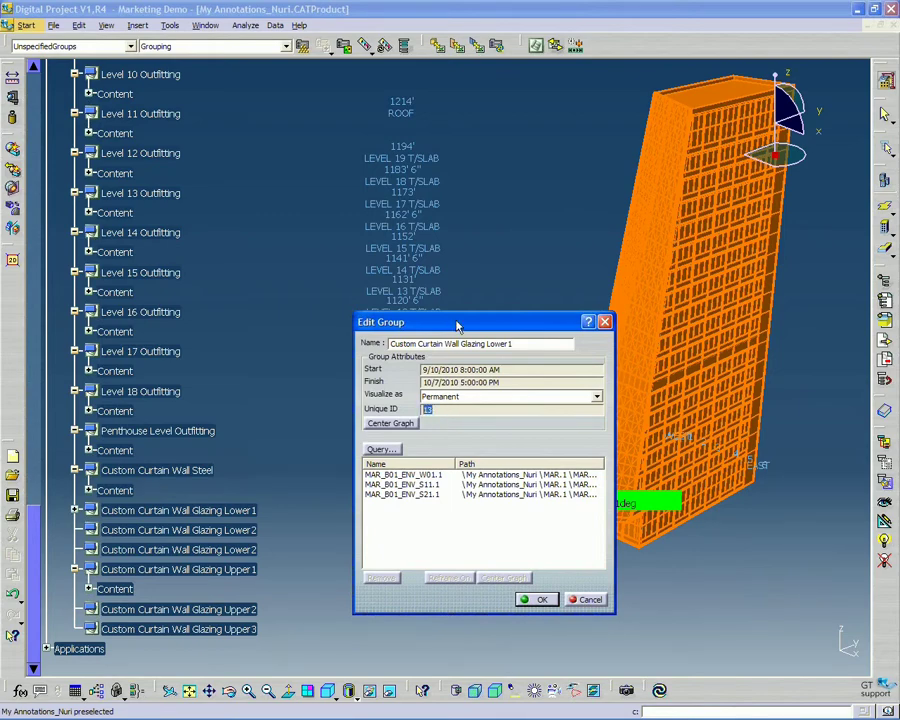
Remove parts MAR_B01_ENV_S11.1 and MAR_B01_ENV_S21.1 from the Custom Curtain Wall Glazing Lower1 group
drag(457, 323, 450, 293)
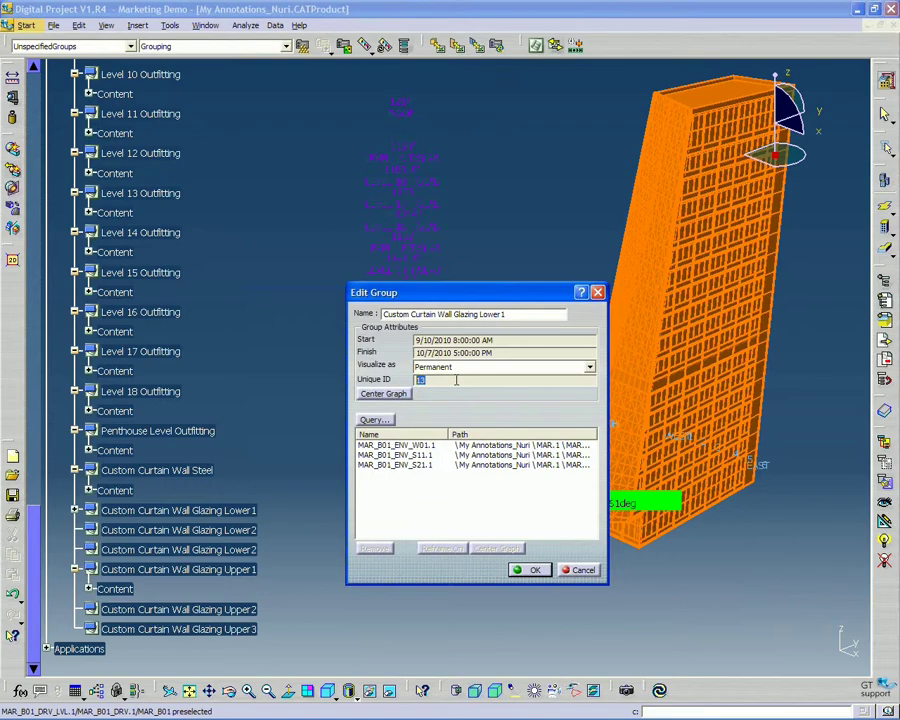
drag(418, 380, 430, 377)
drag(450, 296, 446, 264)
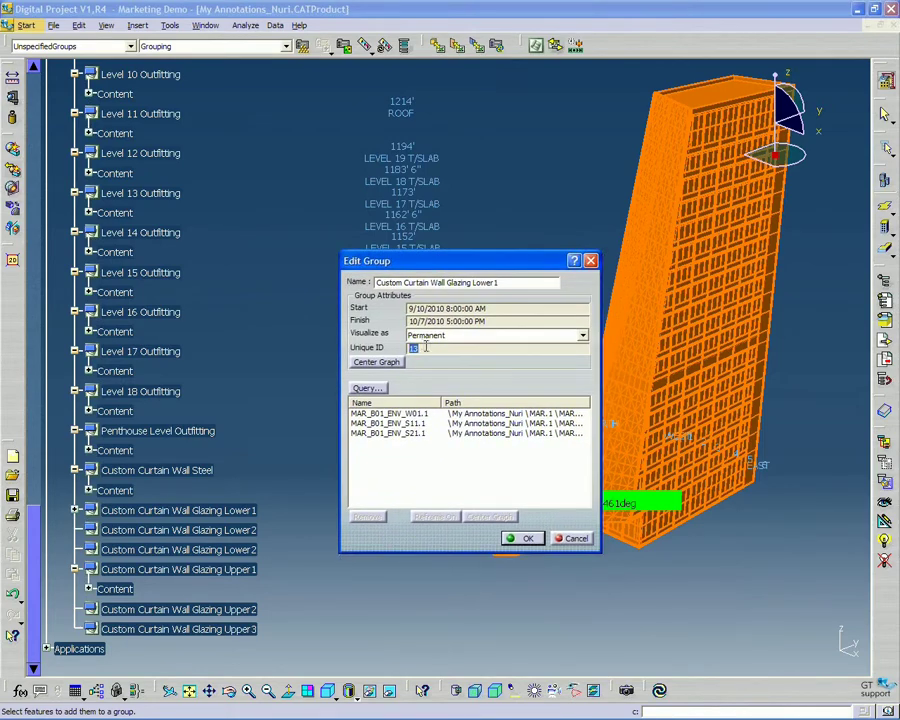
click(391, 433)
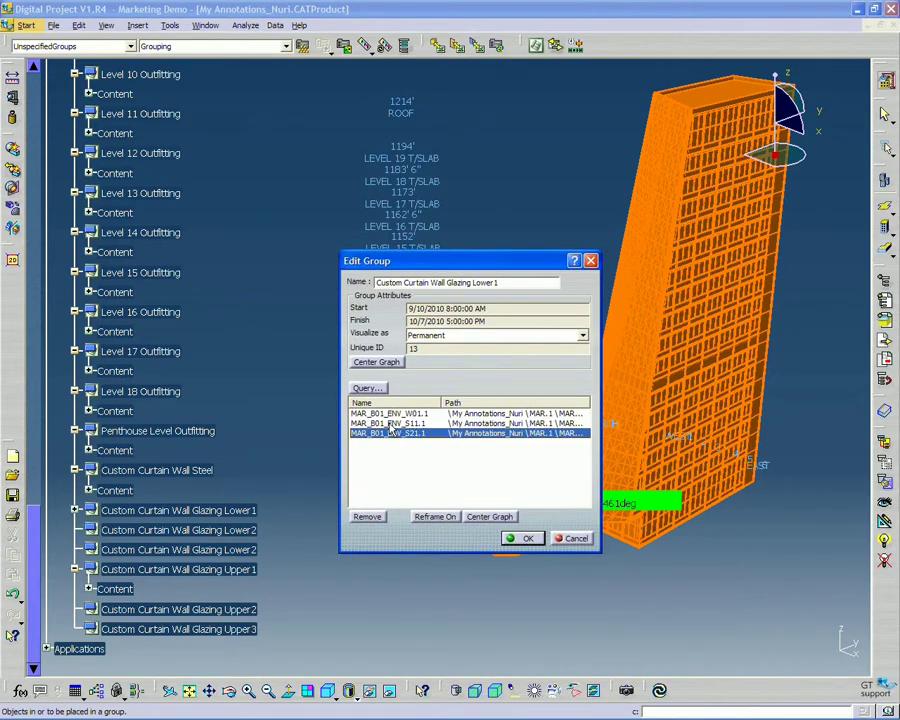
ctrl+click(390, 423)
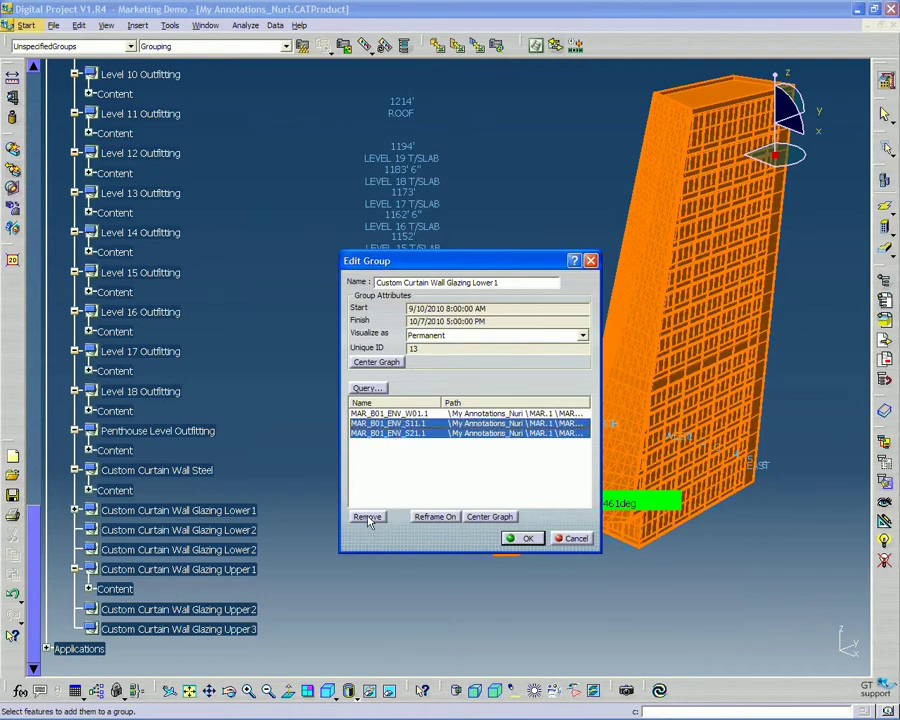
click(380, 445)
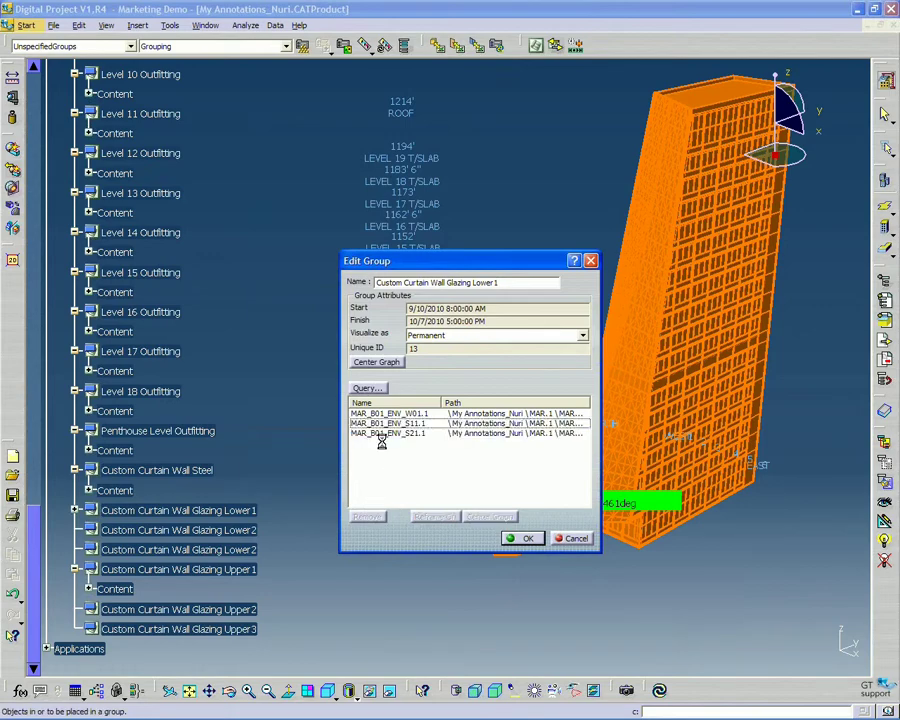
click(389, 426)
ctrl+click(389, 434)
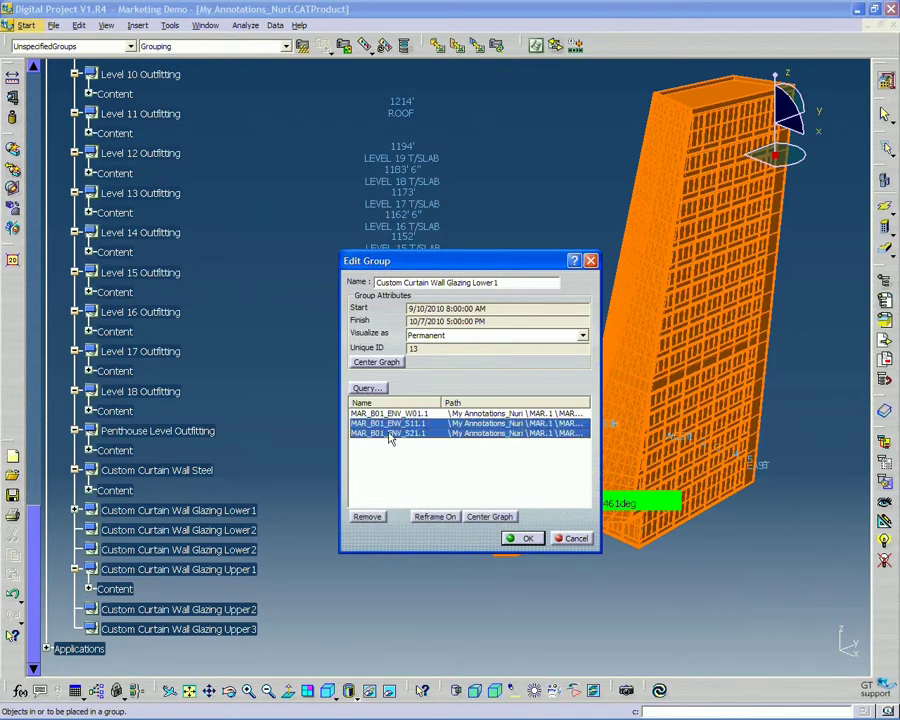
click(372, 518)
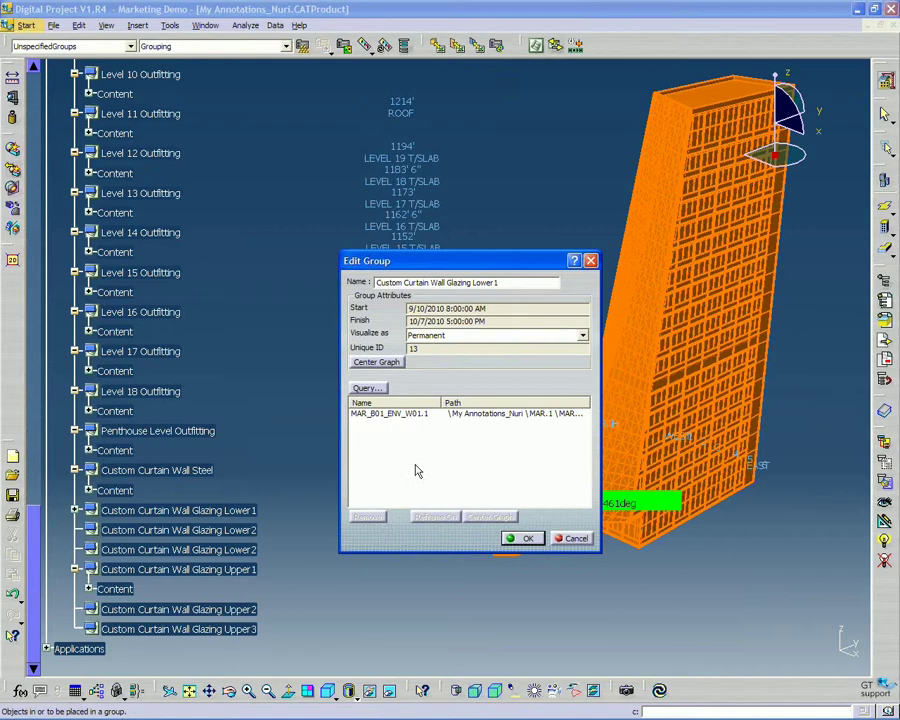
click(527, 540)
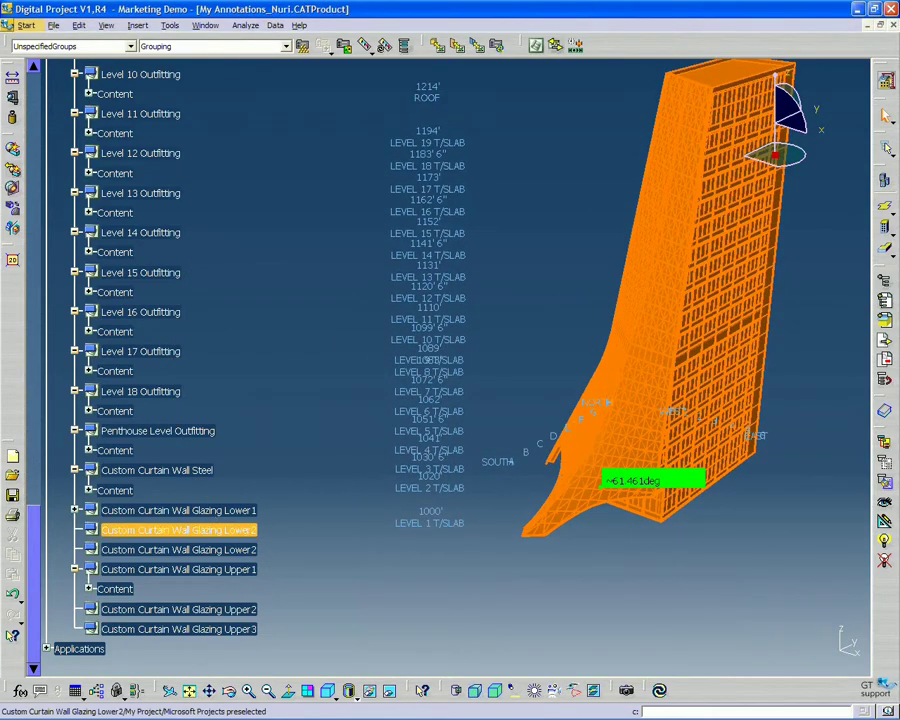
Add the MAR_B01_ENV_S11.1 part to the first Custom Curtain Wall Glazing Lower2 group
double_click(248, 532)
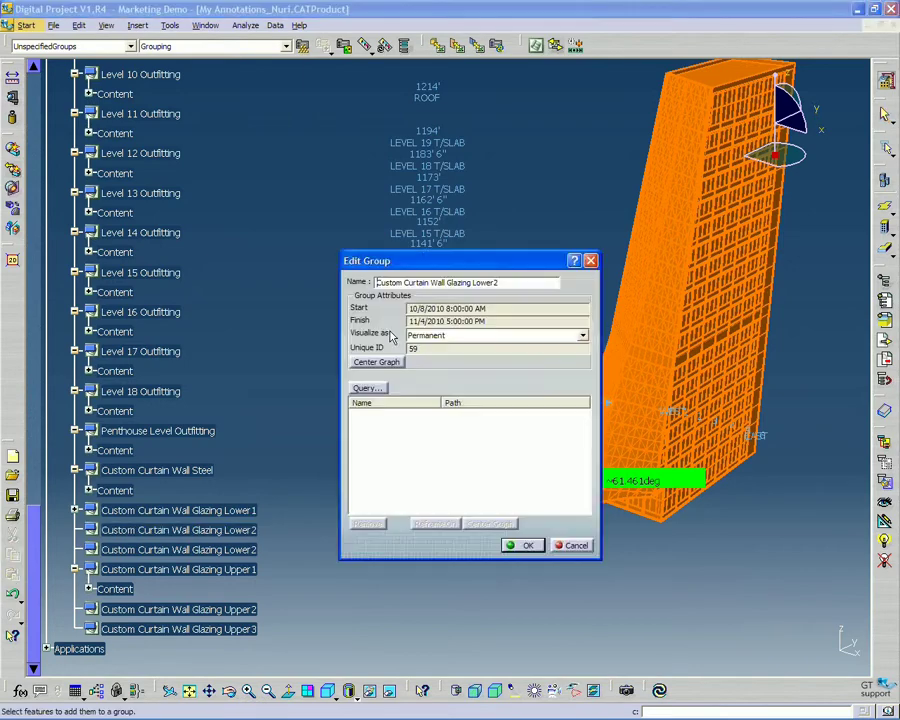
drag(450, 260, 464, 242)
middle_drag(271, 342, 297, 275)
scroll(298, 275, up, 6)
scroll(302, 279, up, 15)
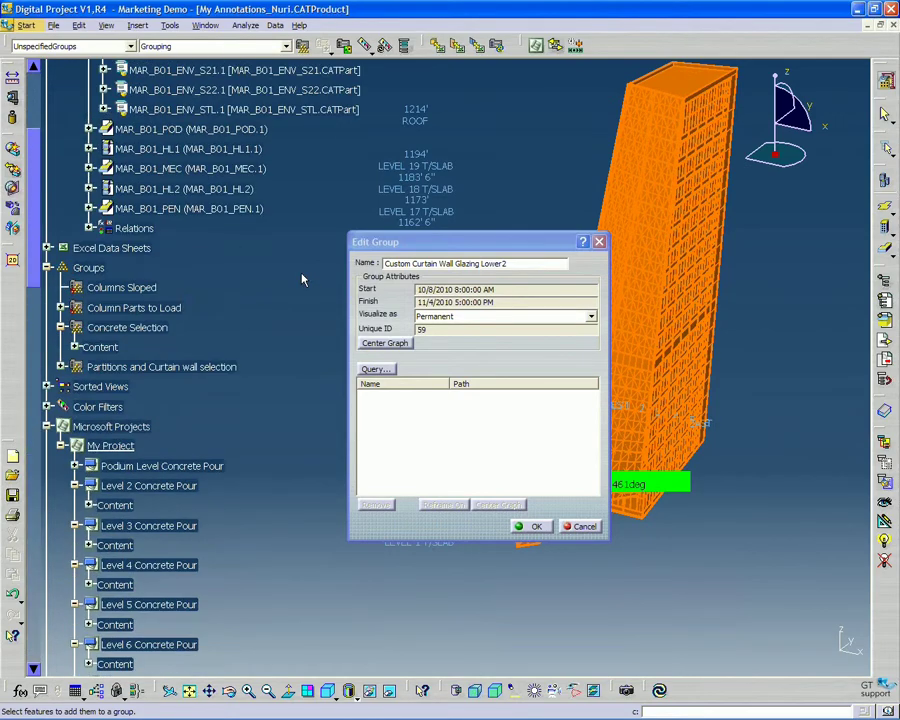
drag(435, 250, 453, 305)
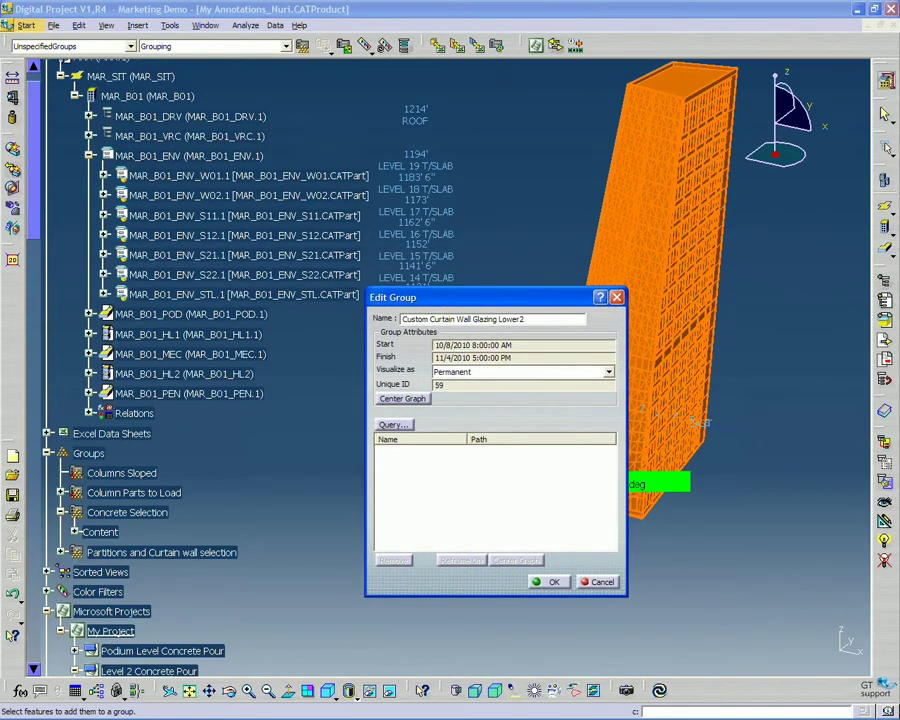
middle_drag(310, 399, 262, 420)
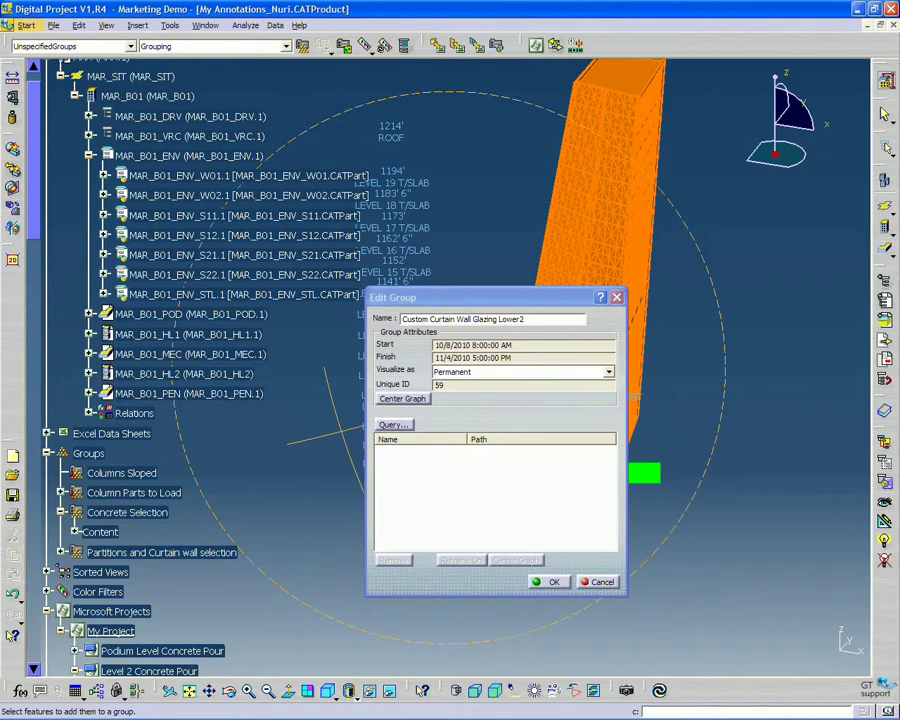
drag(519, 304, 693, 329)
middle_drag(418, 358, 532, 393)
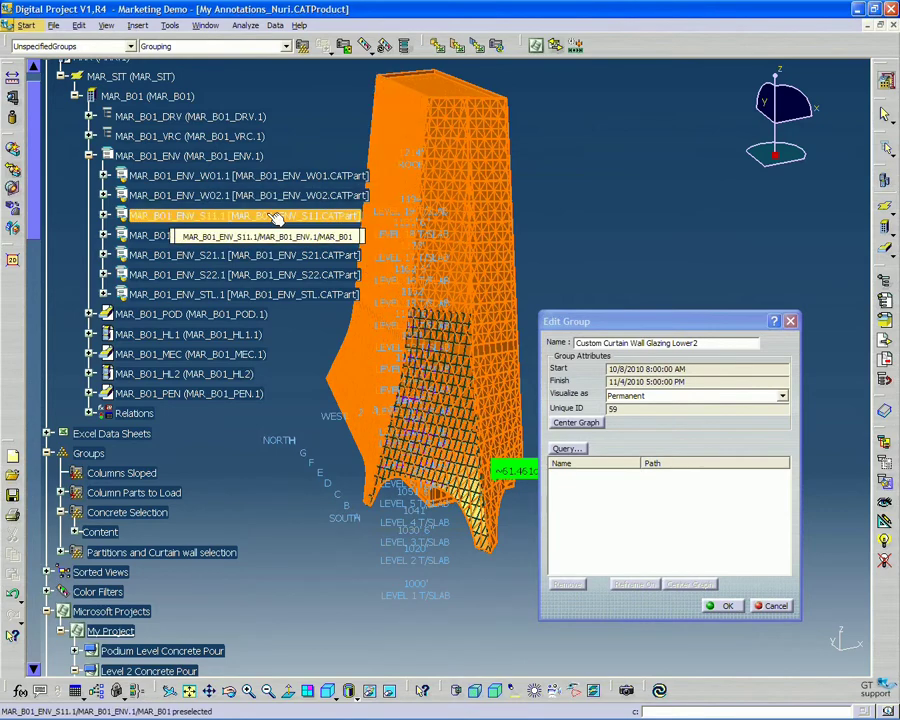
click(175, 216)
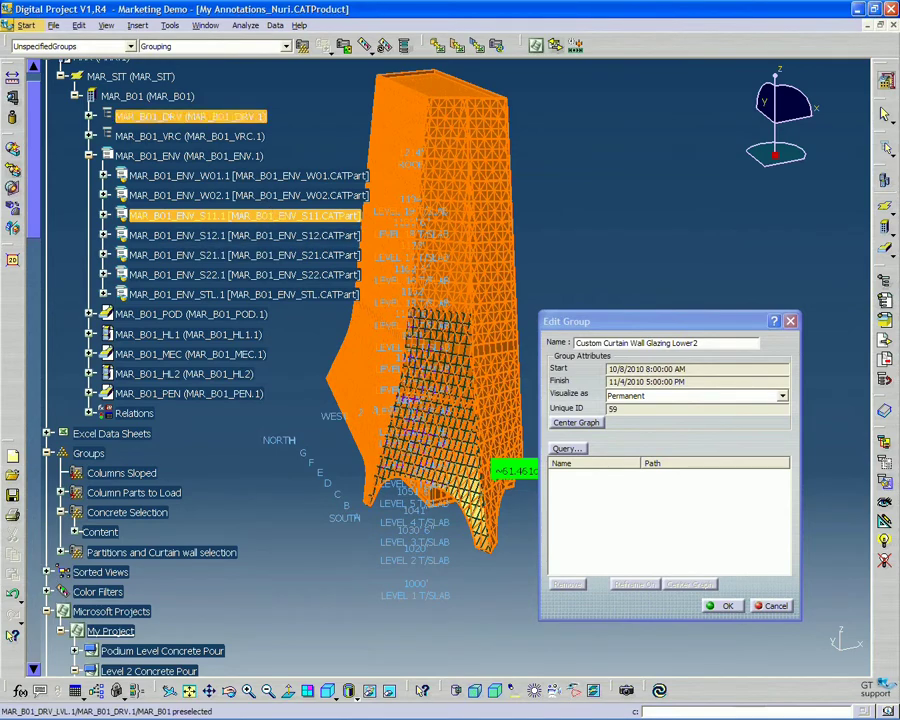
click(714, 607)
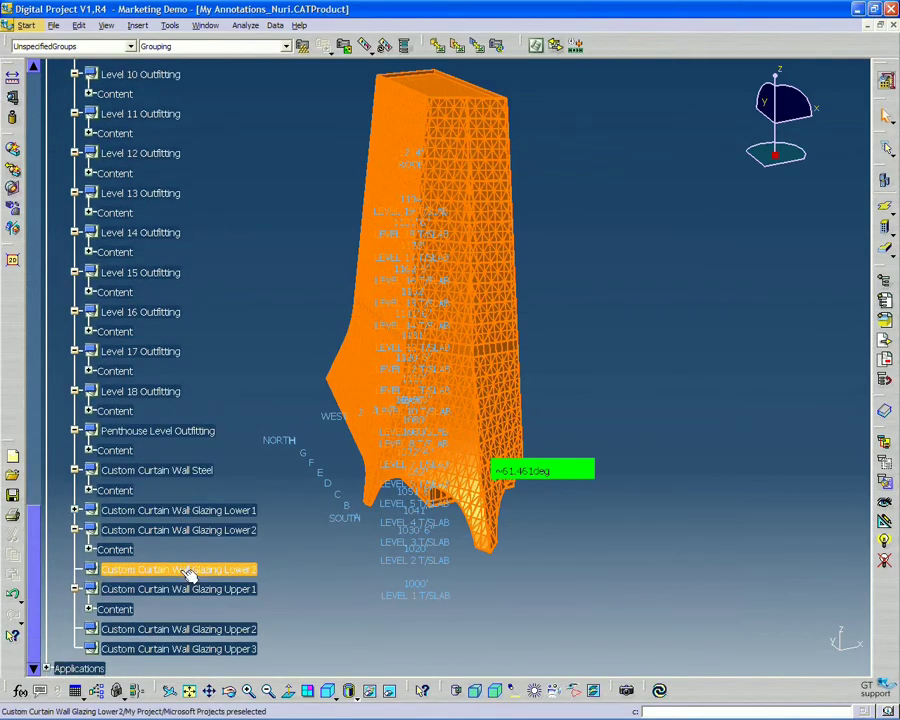
Add the MAR_B01_ENV_S21.1 part to the second Custom Curtain Wall Glazing Lower2 group
double_click(178, 569)
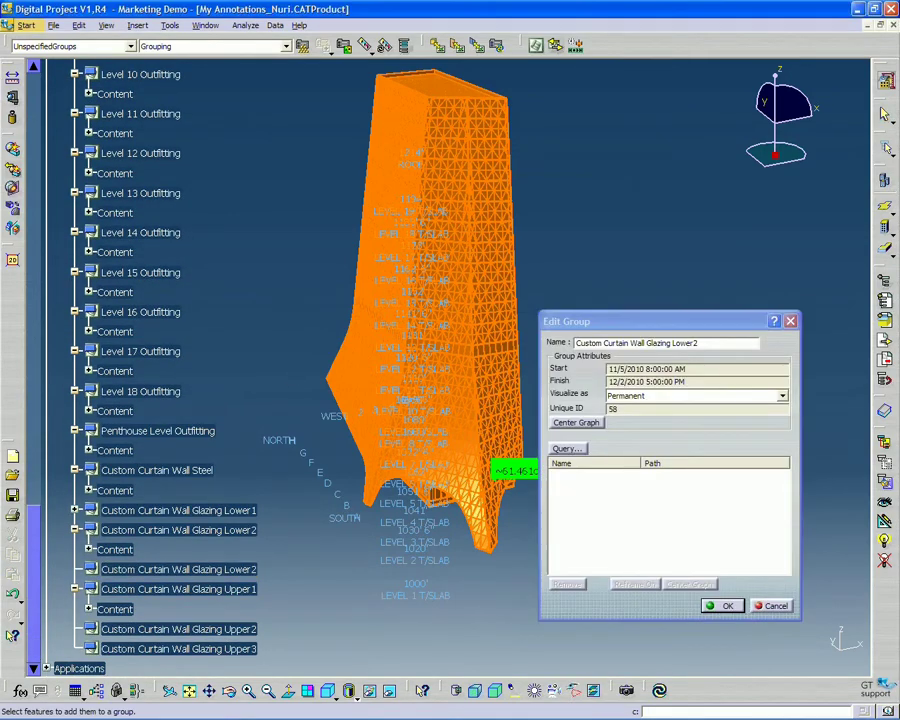
middle_drag(287, 317, 286, 343)
scroll(286, 343, up, 20)
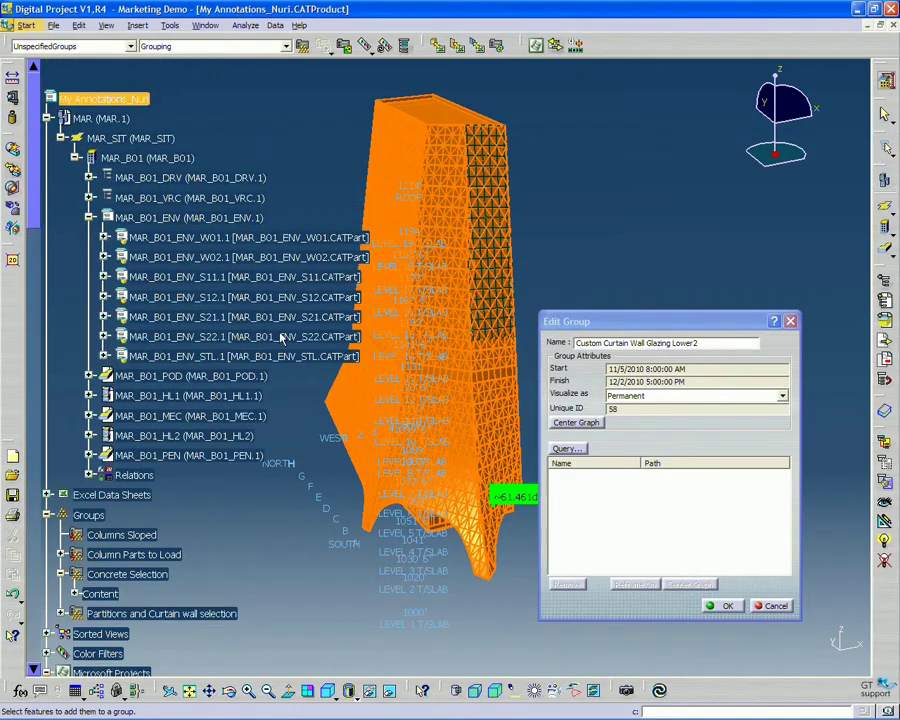
click(258, 336)
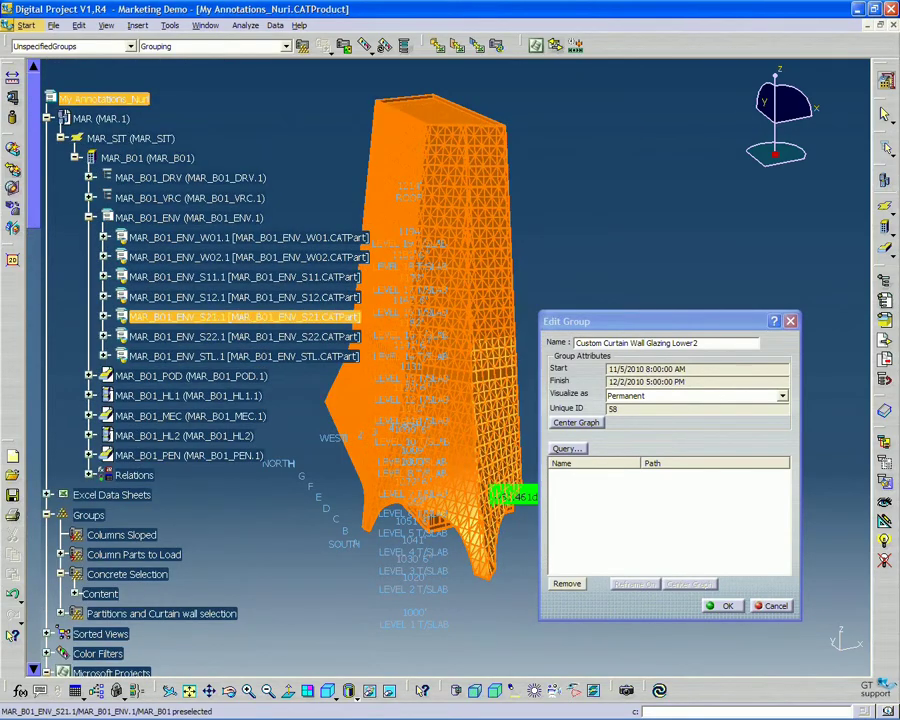
click(700, 605)
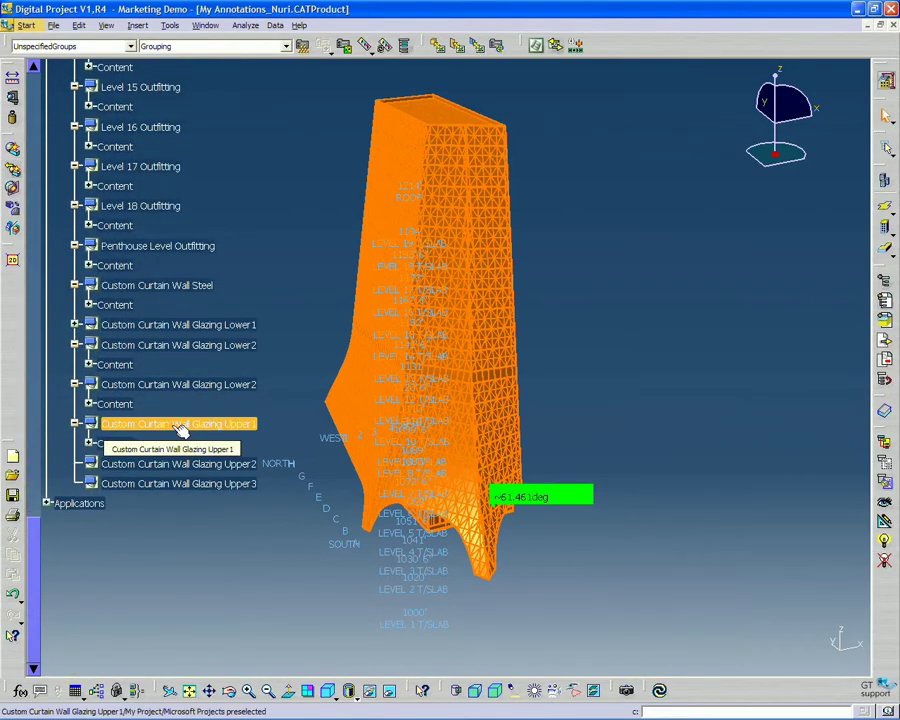
Remove parts MAR_B01_ENV_S12.1 and MAR_B01_ENV_S22.1 from the Custom Curtain Wall Glazing Upper1 group
click(175, 425)
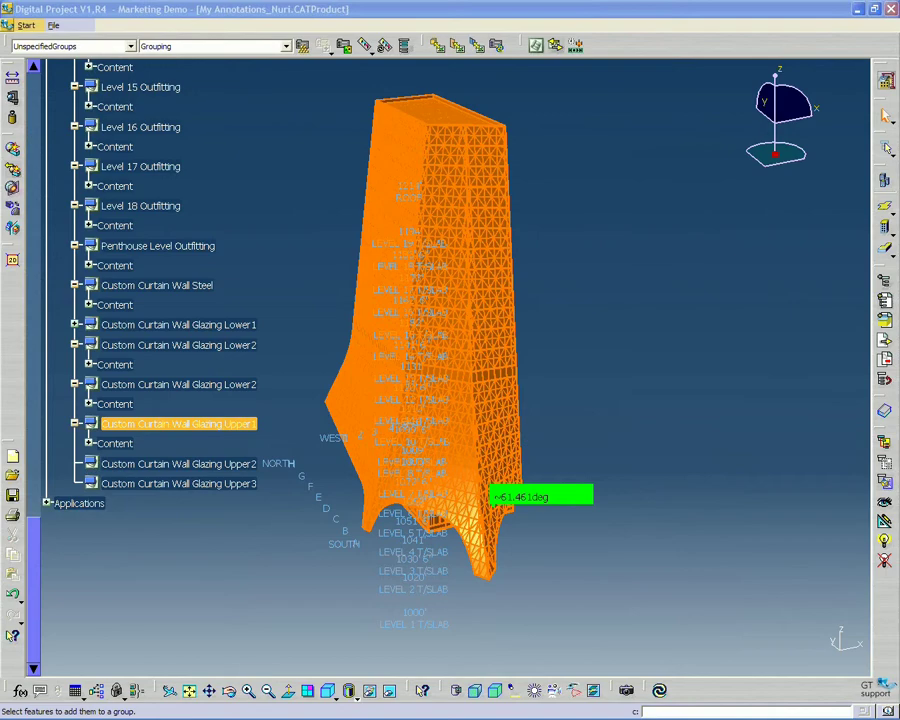
click(606, 494)
ctrl+click(601, 485)
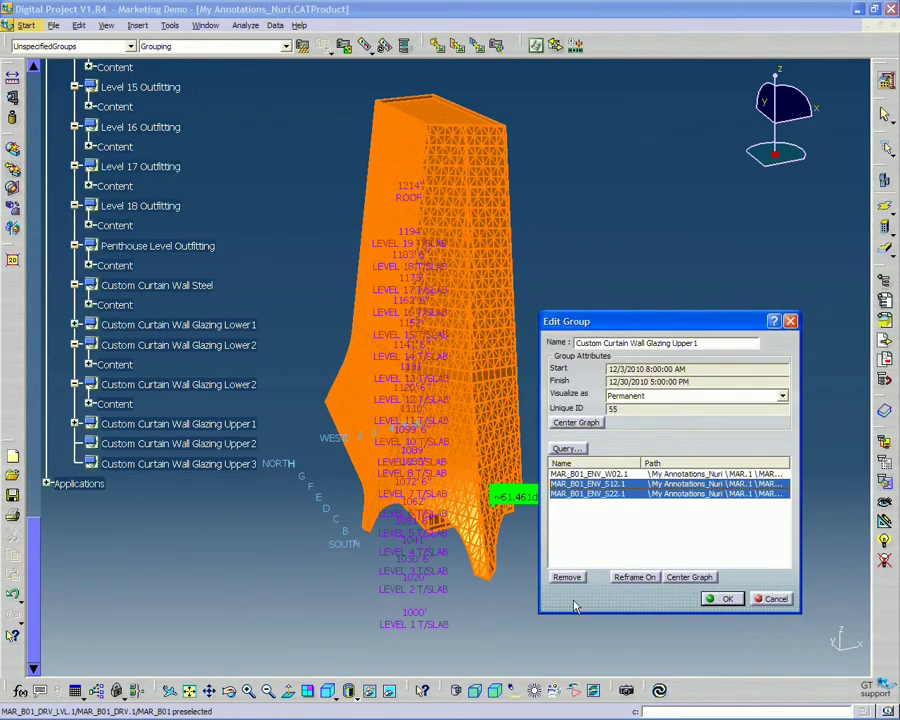
click(567, 578)
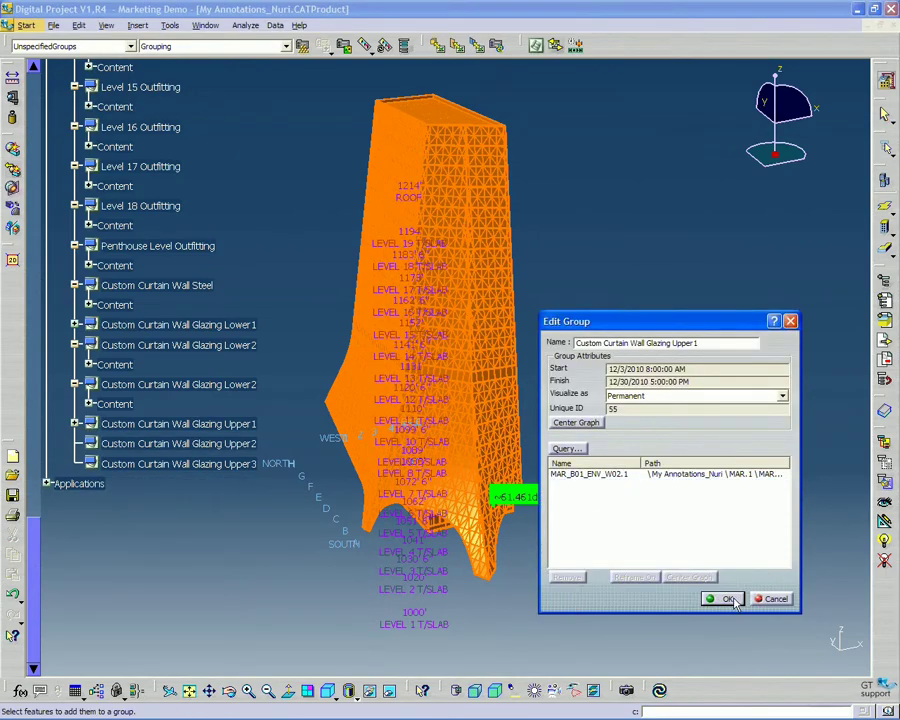
click(725, 598)
Add the MAR_B01_ENV_S12.1 part to the Custom Curtain Wall Glazing Upper2 group
double_click(227, 444)
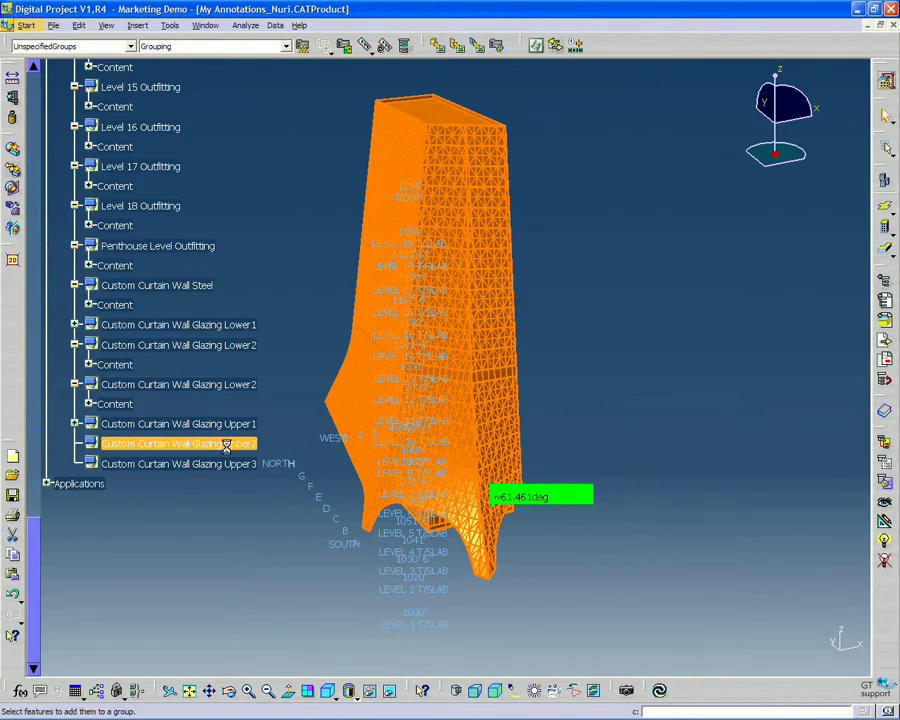
double_click(226, 447)
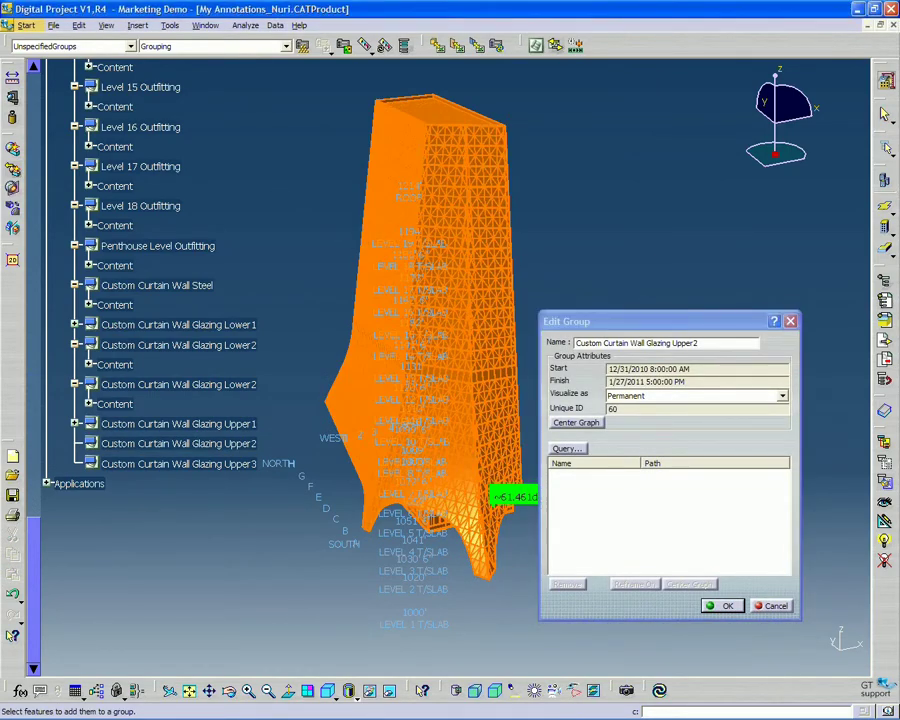
scroll(337, 251, up, 15)
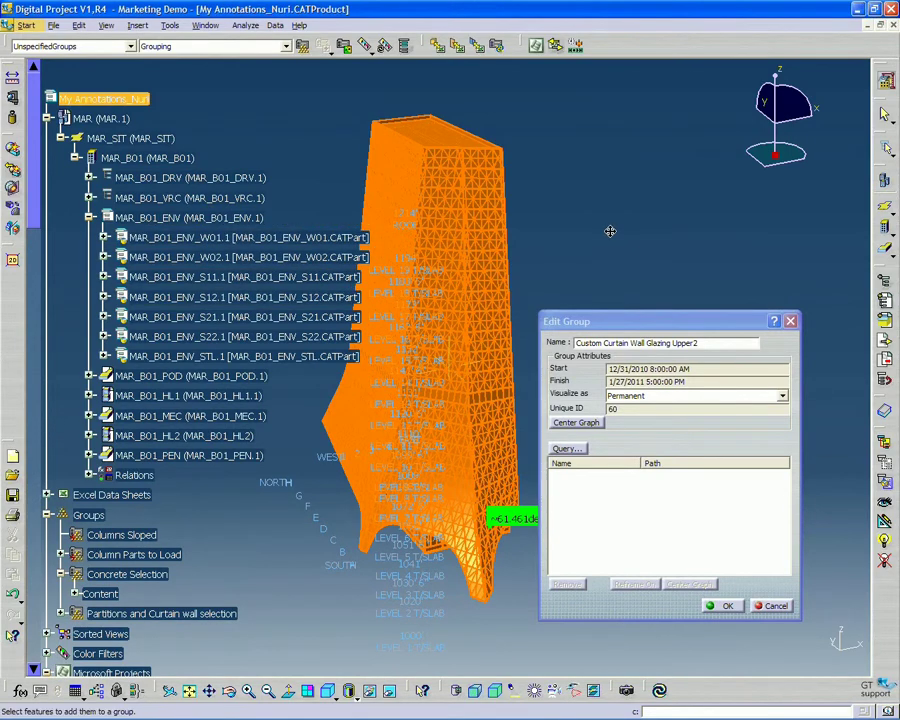
middle_drag(611, 231, 650, 242)
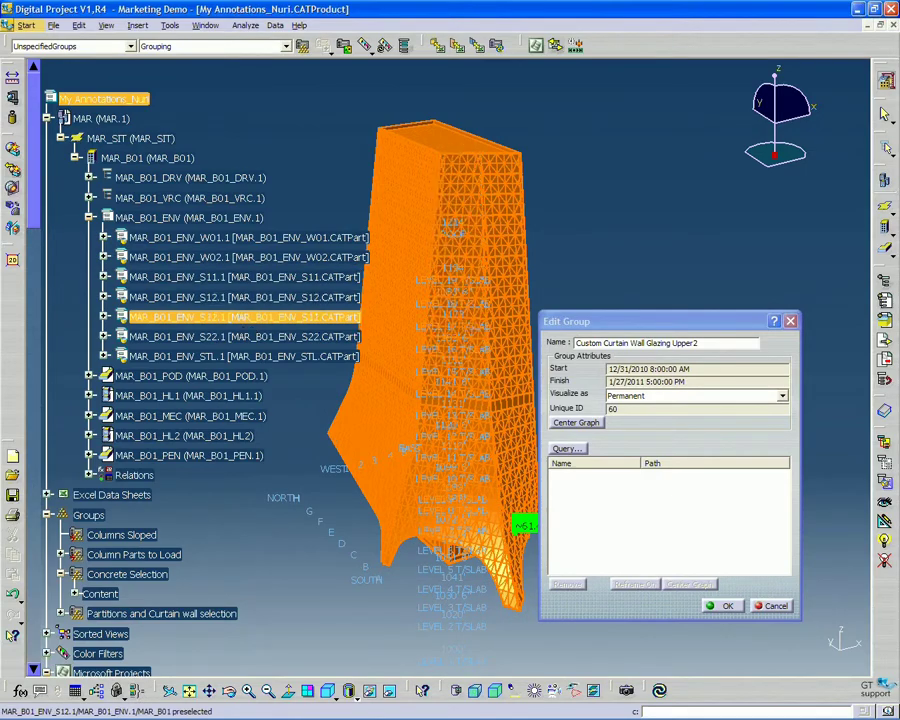
click(243, 306)
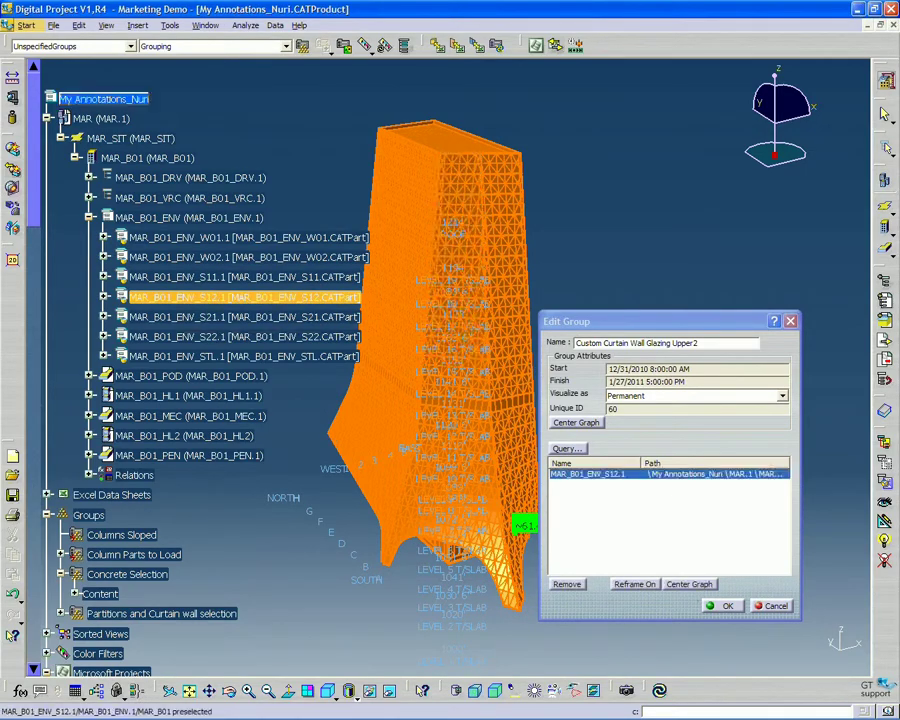
click(728, 606)
Add the MAR_B01_ENV_S22.1 part to the Custom Curtain Wall Glazing Upper3 group
scroll(249, 530, down, 15)
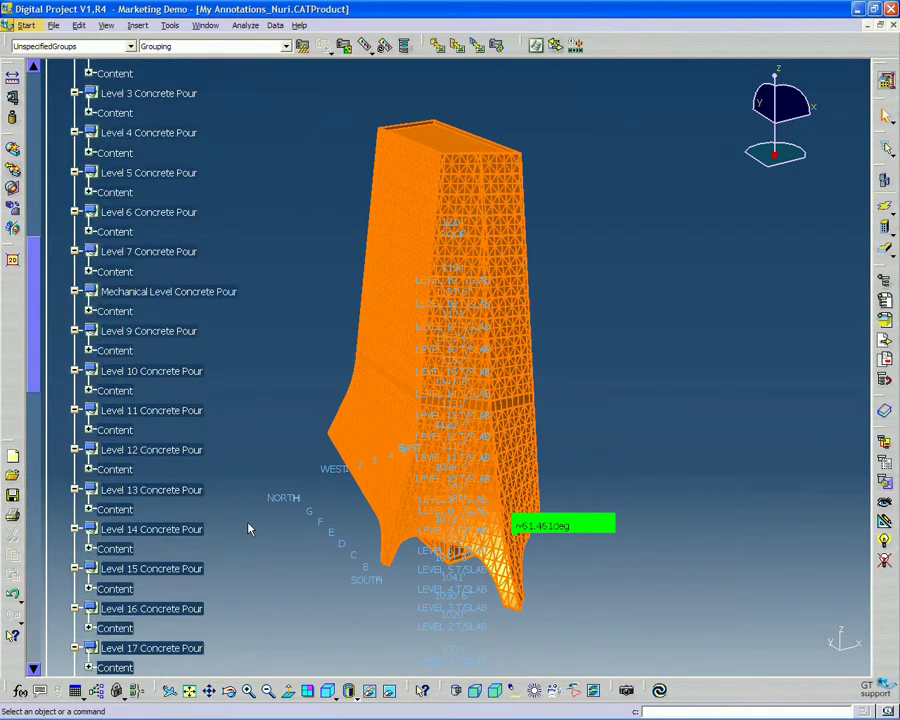
scroll(249, 530, down, 10)
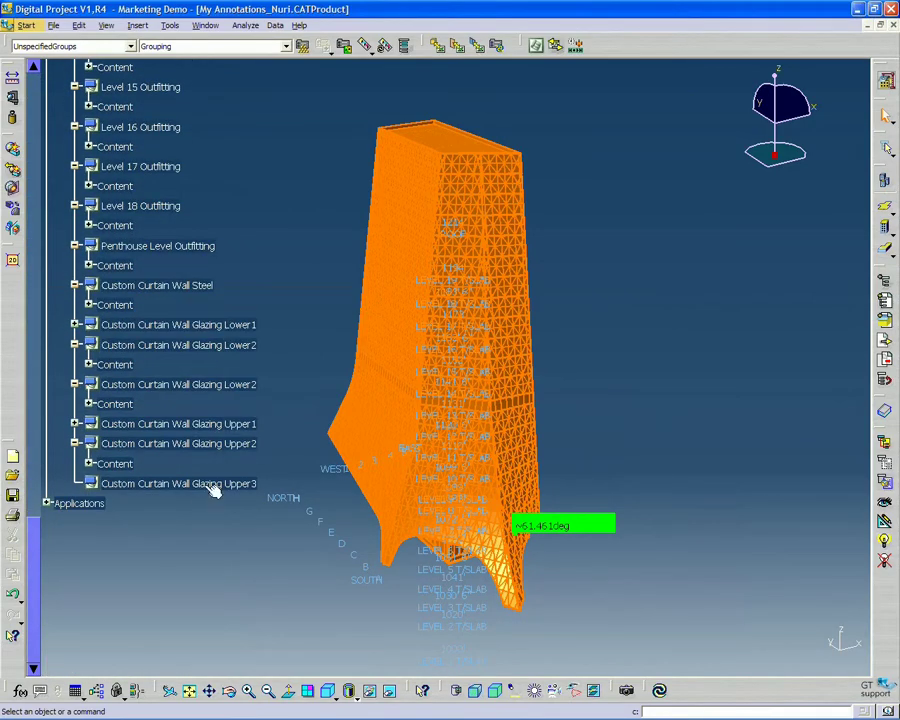
double_click(211, 484)
scroll(265, 376, up, 20)
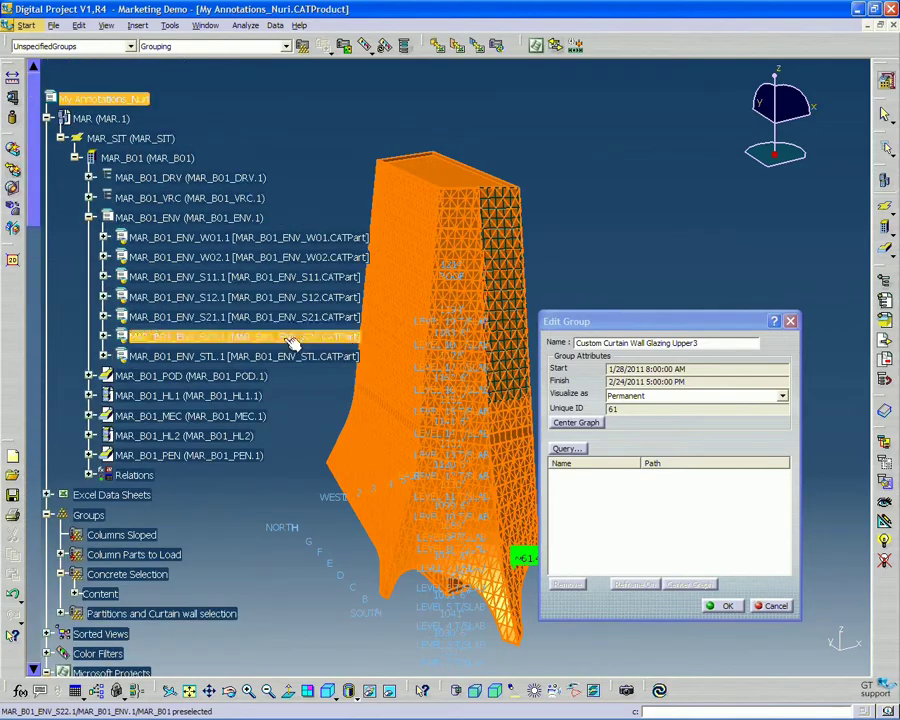
click(292, 337)
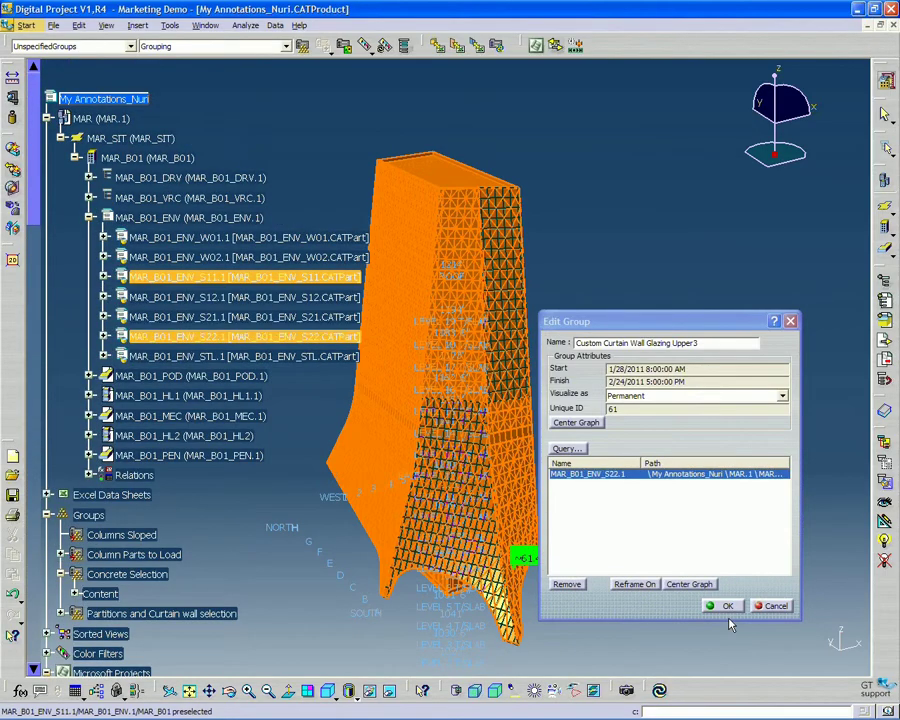
click(722, 605)
Start the 3D simulation of the construction activities and expand its date, player and status colour options
scroll(190, 146, down, 5)
scroll(190, 146, down, 20)
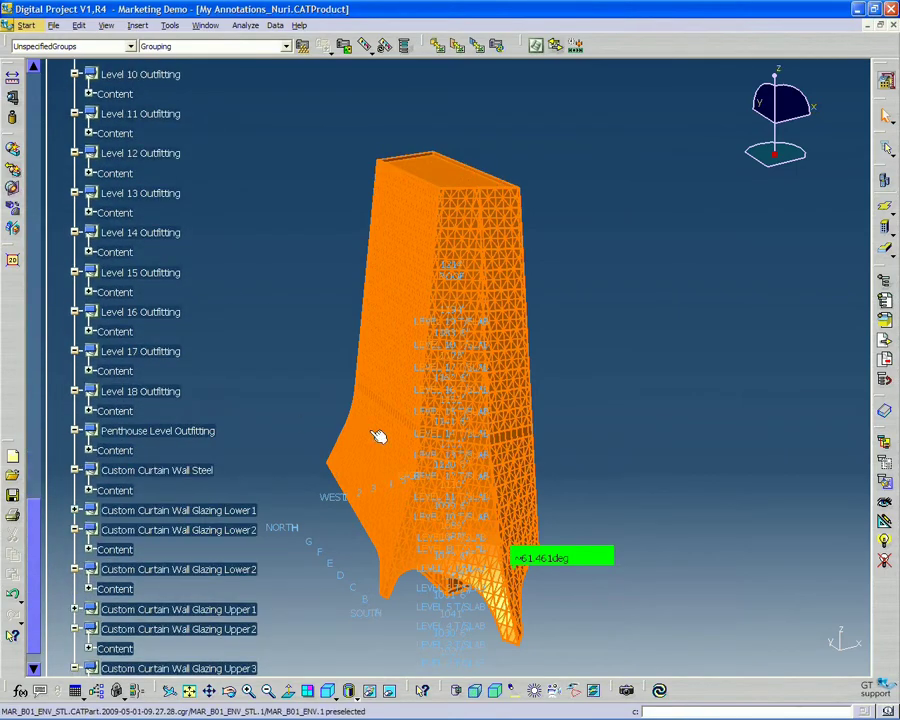
middle_drag(641, 324, 724, 410)
middle_drag(428, 370, 575, 424)
middle_drag(397, 198, 685, 203)
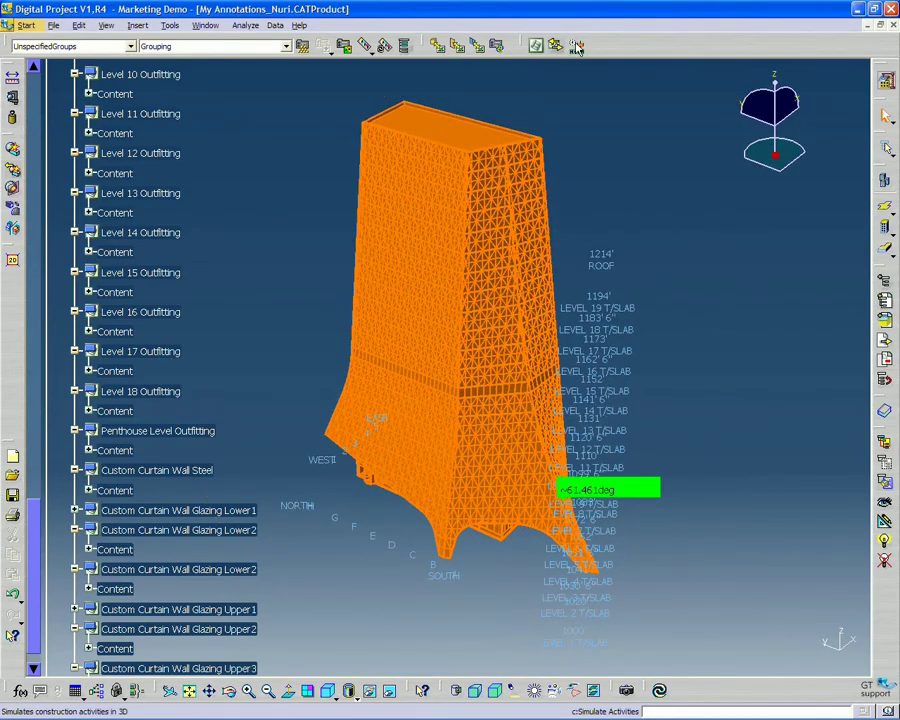
click(575, 46)
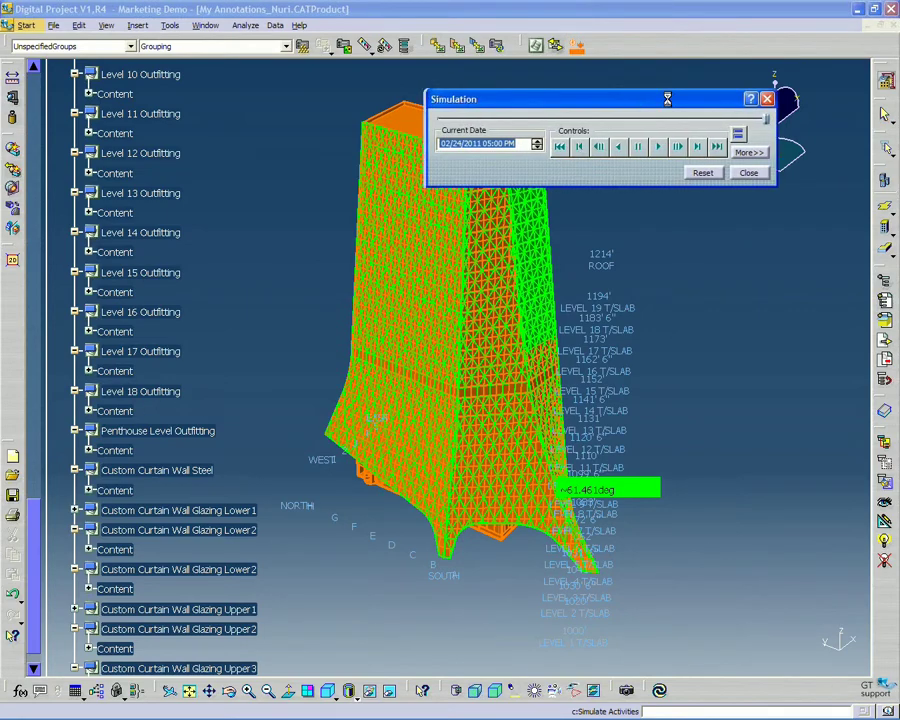
drag(639, 104, 670, 102)
click(778, 151)
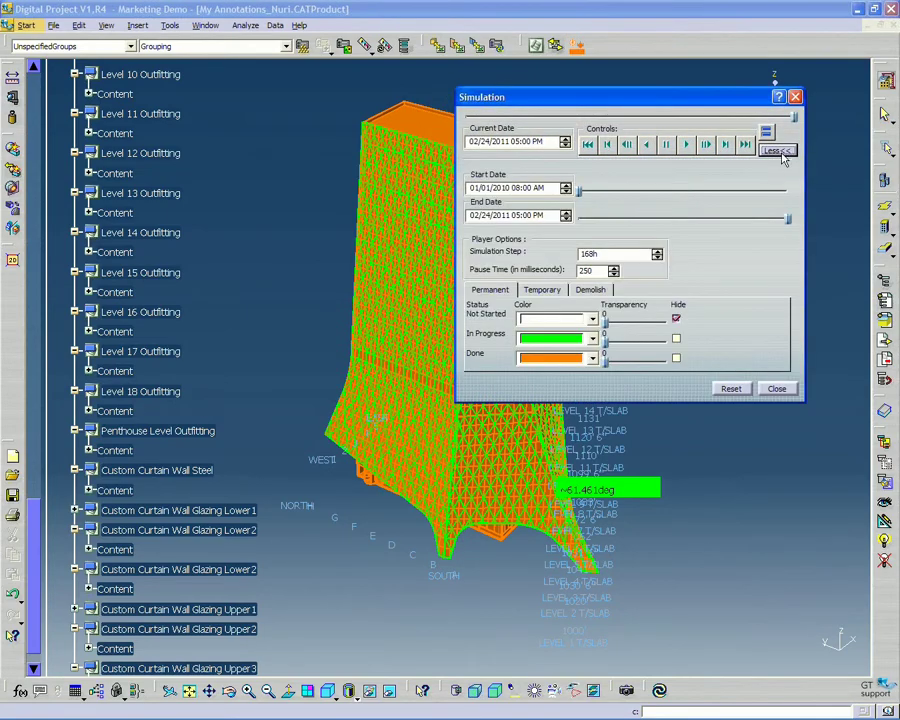
Rewind the construction simulation to its start date and bring the first construction stage into clear view
drag(726, 97, 729, 141)
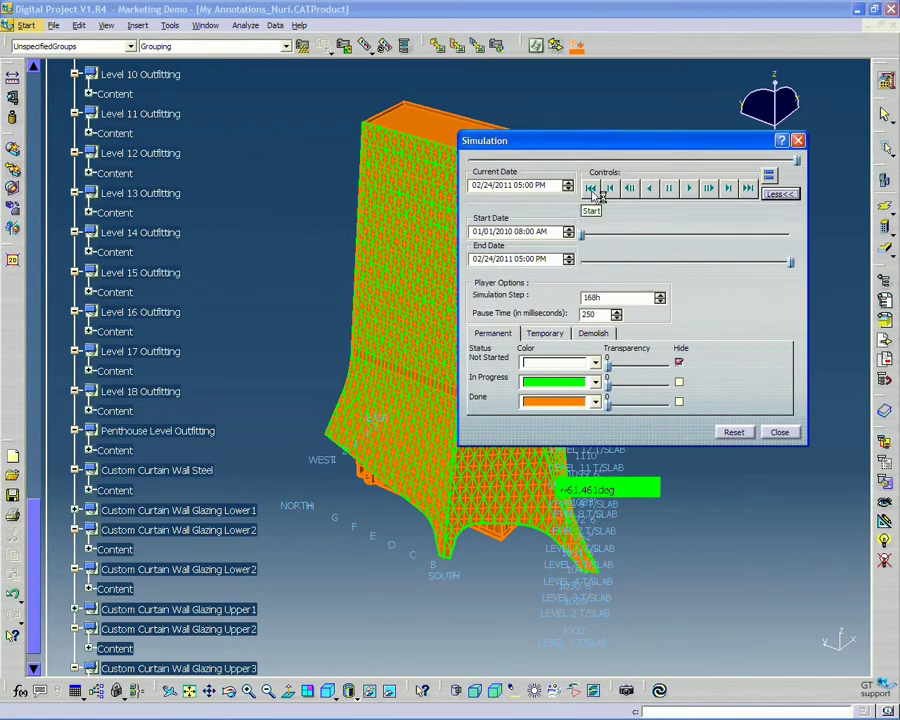
click(592, 189)
drag(613, 143, 734, 116)
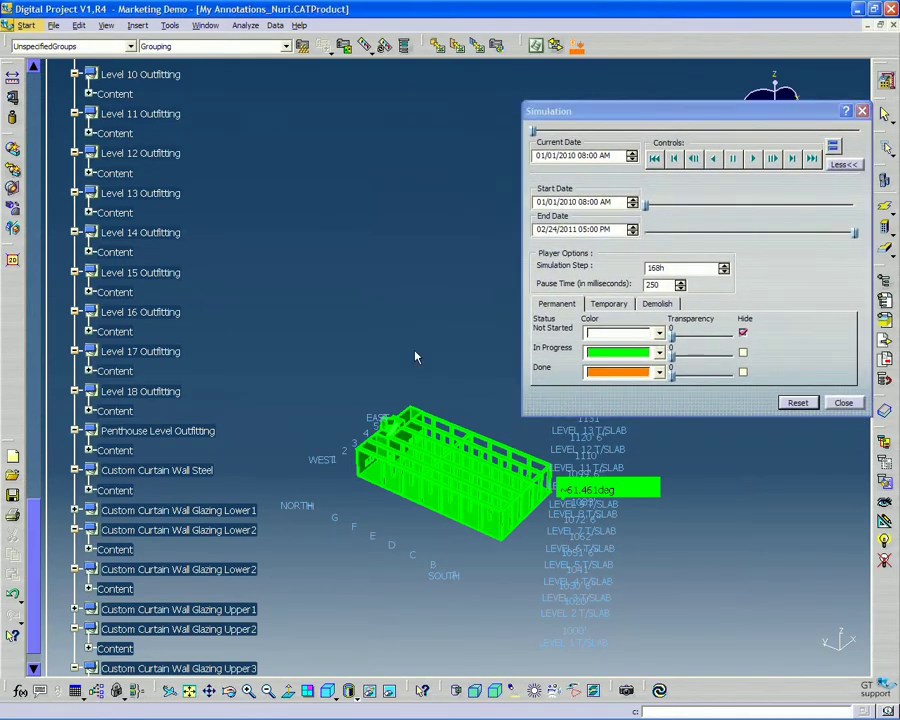
middle_drag(416, 355, 508, 309)
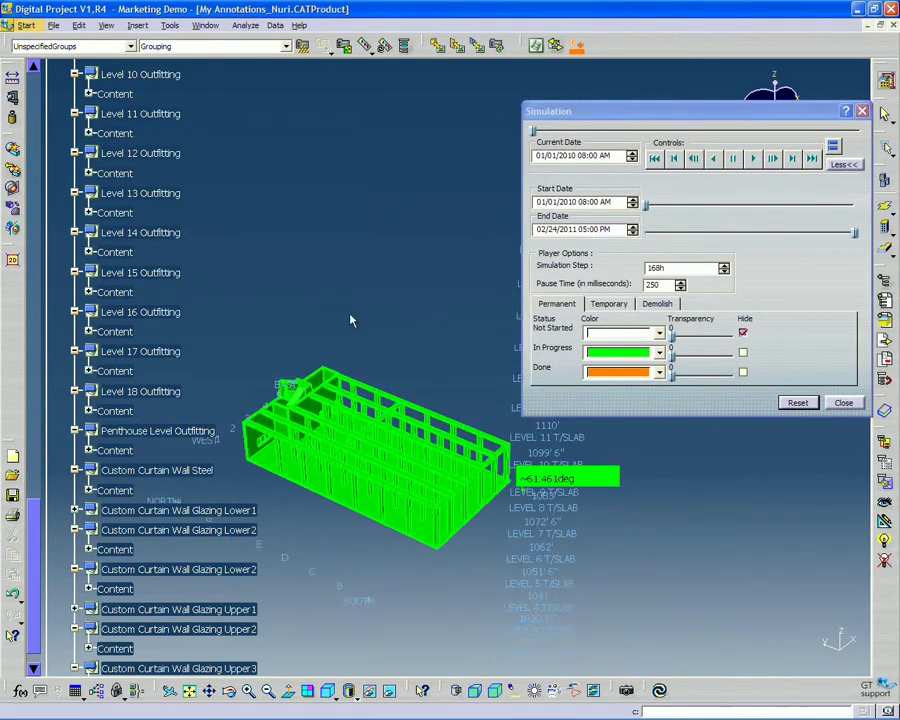
middle_drag(351, 317, 449, 350)
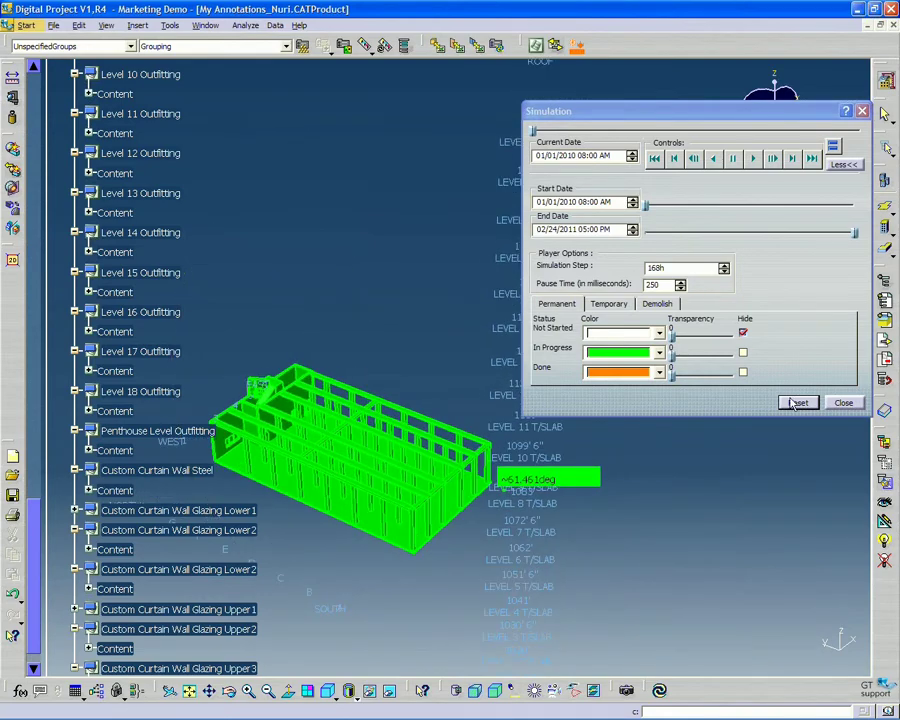
Play the construction simulation forward from its start date, keeping the whole growing tower in view
click(755, 163)
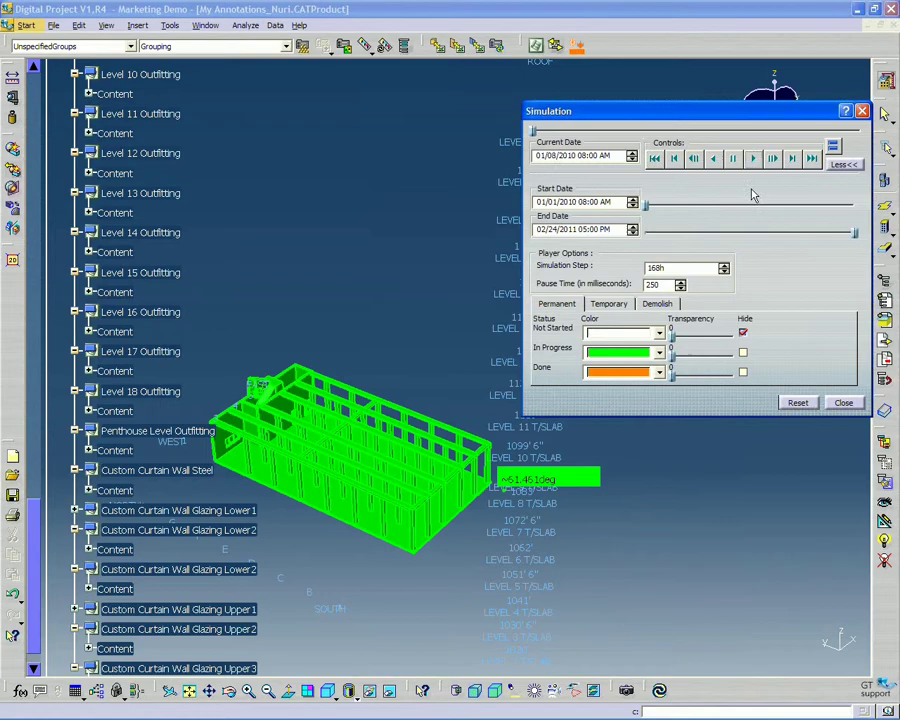
click(424, 206)
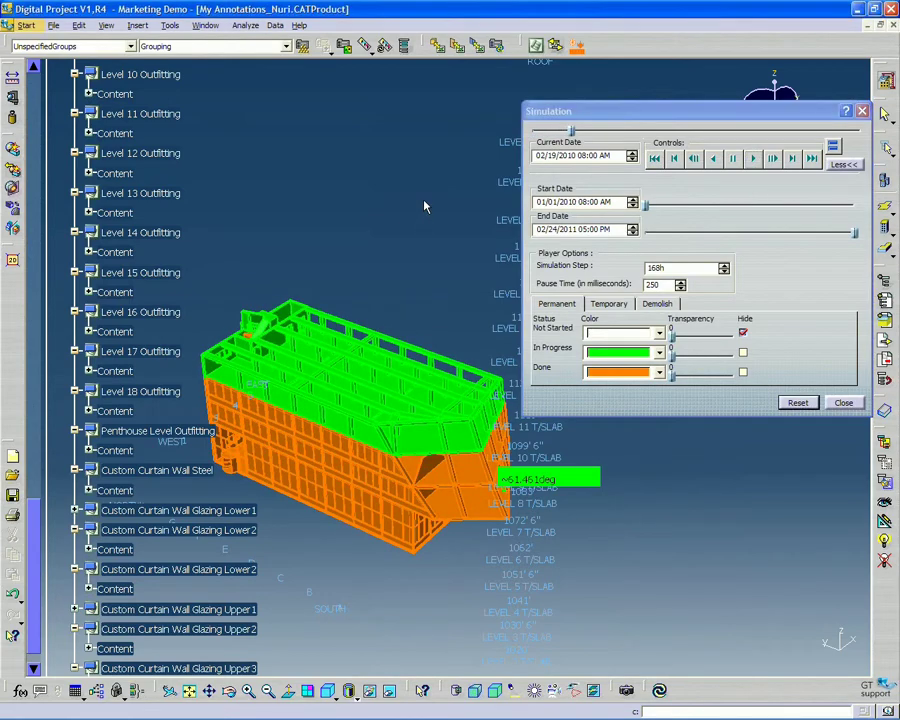
middle_drag(424, 205, 395, 333)
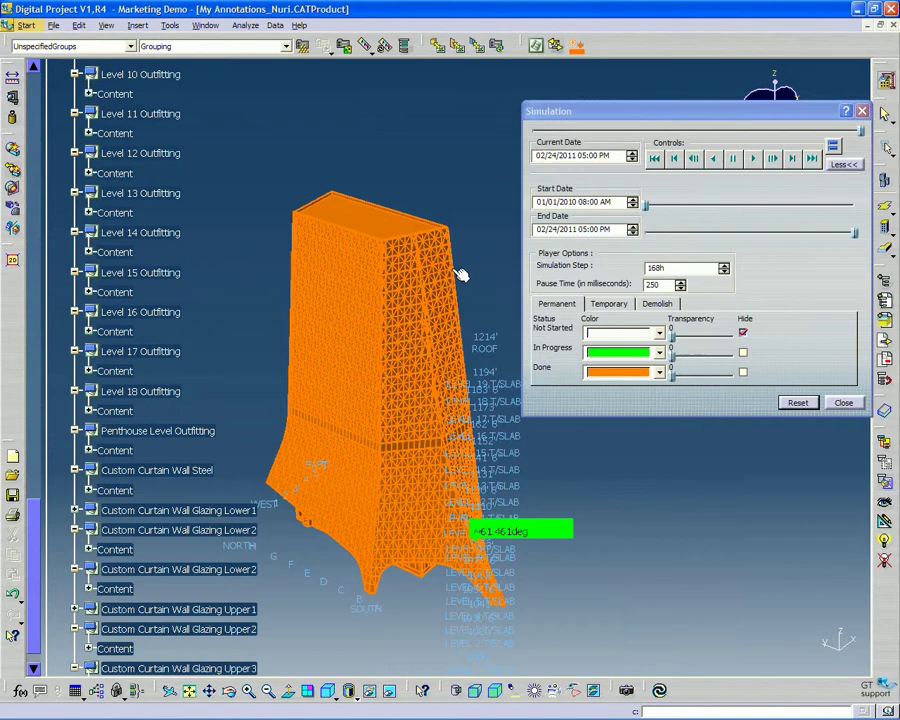
Reset the simulation colours on the tower, close the simulation and inspect the model from another side
click(797, 403)
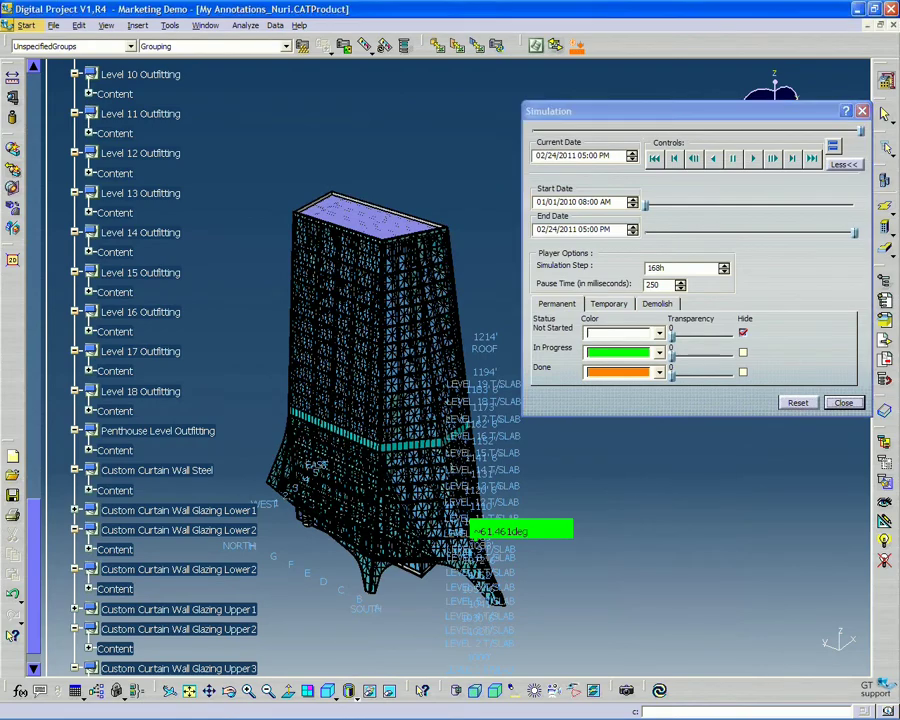
click(838, 403)
middle_drag(679, 439, 738, 396)
middle_drag(368, 428, 440, 360)
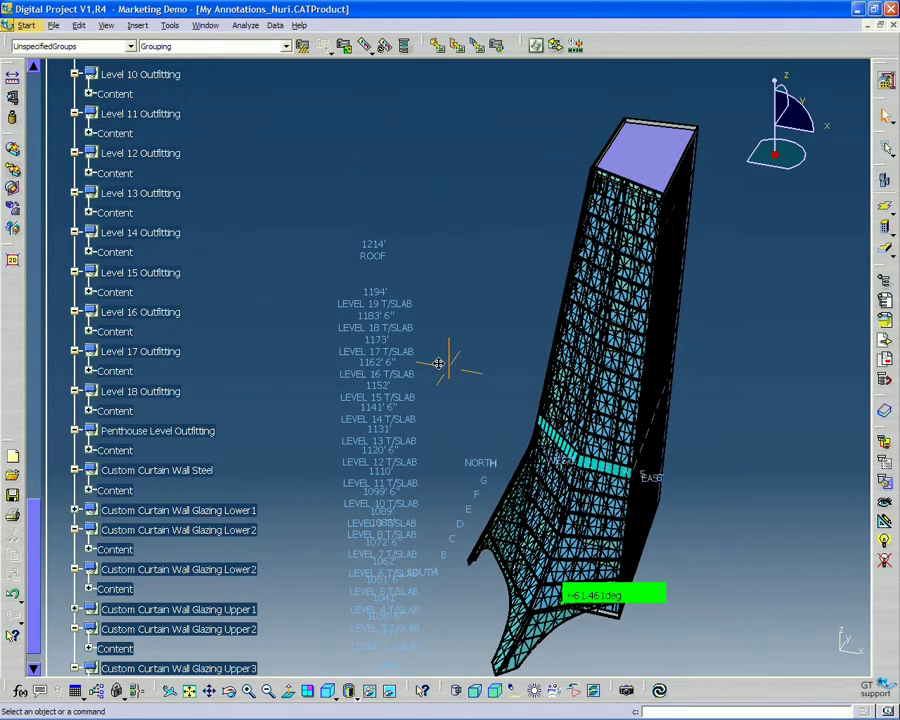
middle_drag(729, 352, 665, 350)
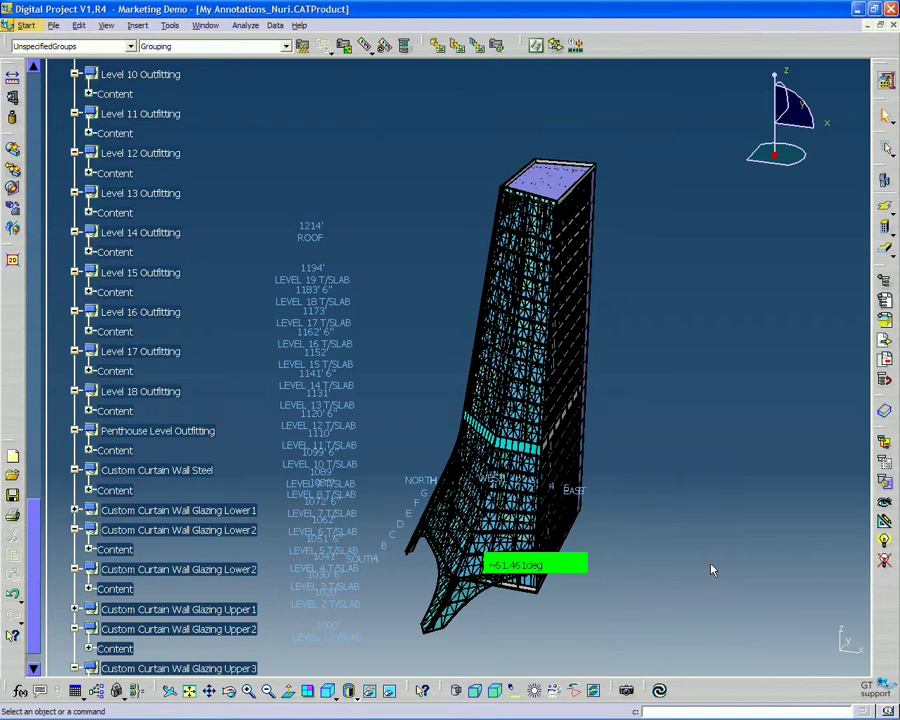
Switch to Microsoft Project to review the curtain wall tasks in My Project.mpp, and return to the tower model in Digital Project
mouse_move(630, 716)
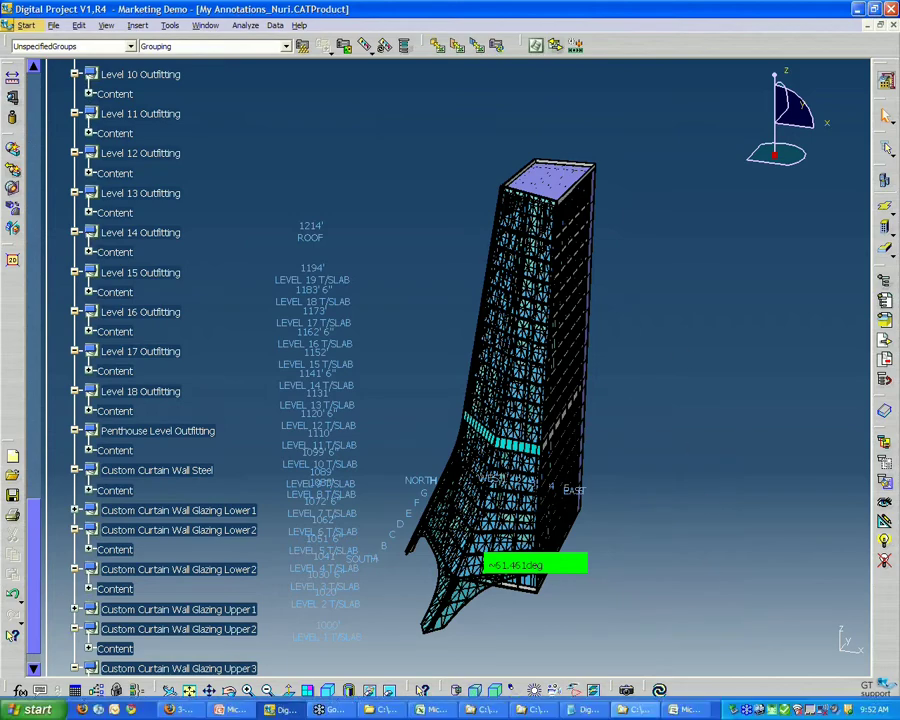
click(678, 713)
click(678, 712)
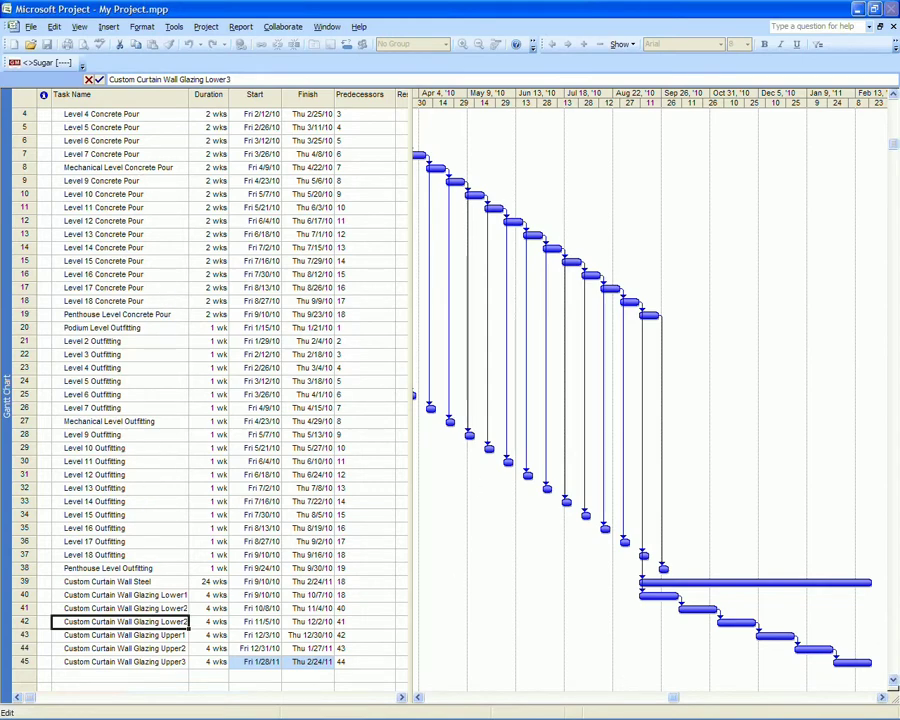
mouse_move(268, 712)
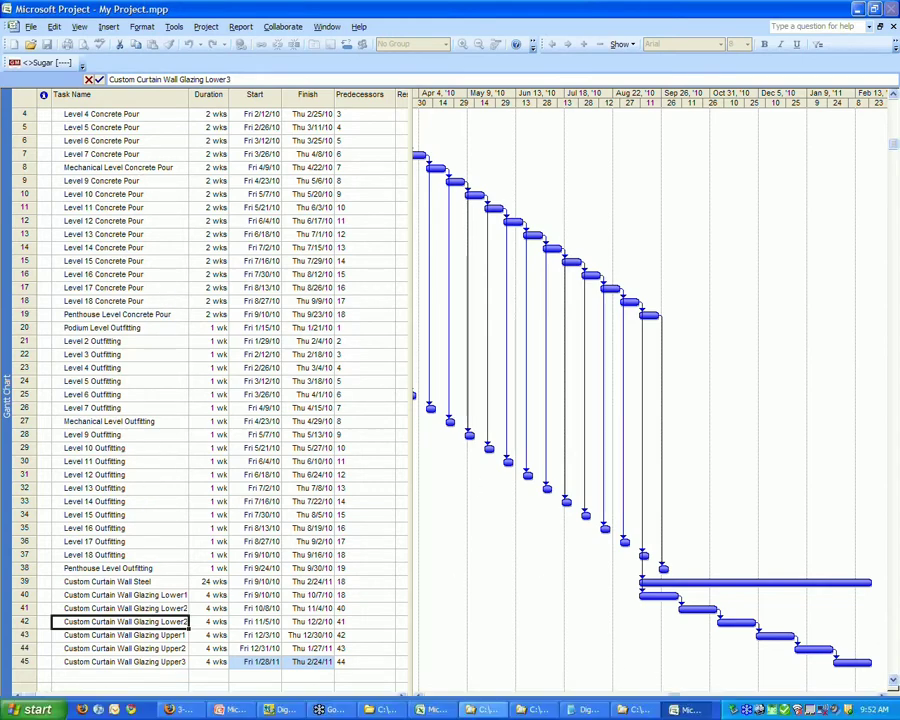
click(270, 710)
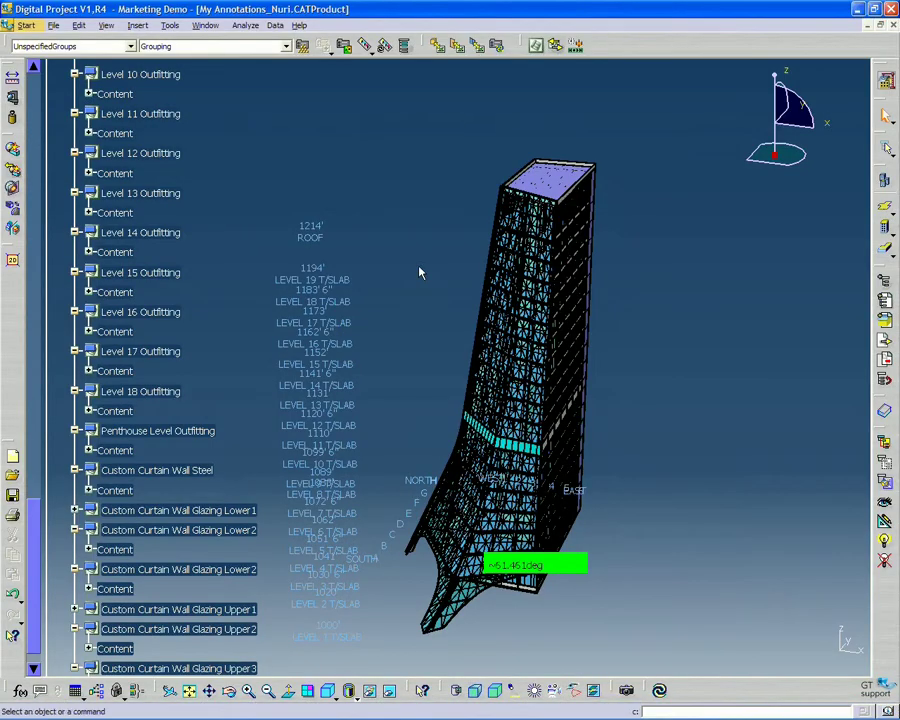
scroll(420, 270, up, 2)
scroll(718, 467, down, 2)
middle_drag(718, 467, 719, 405)
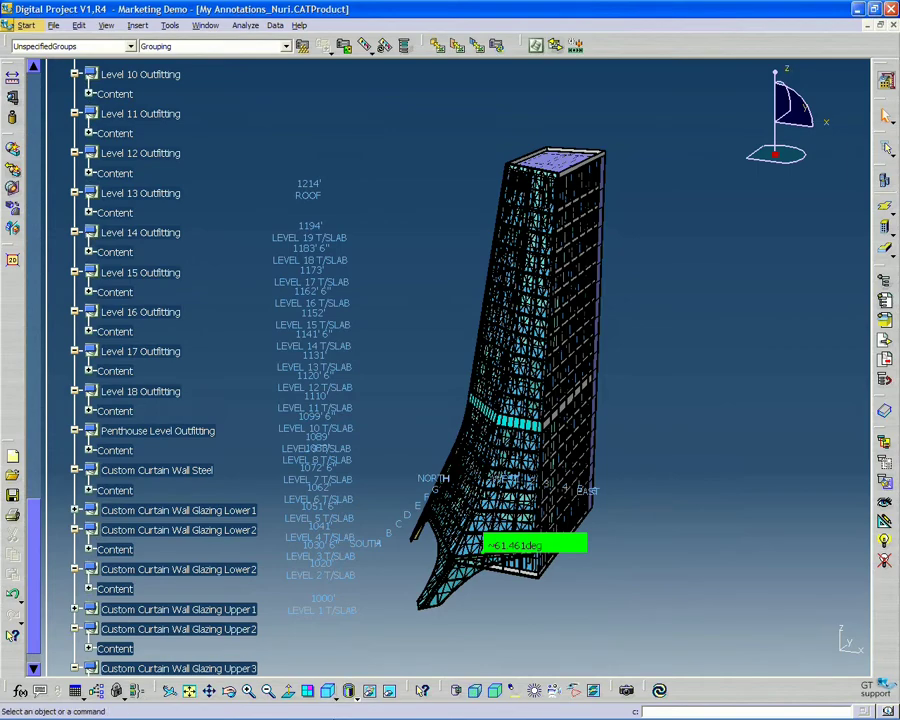
Switch to Firefox and open the Webinars page of the Gehry Technologies website
mouse_move(335, 716)
click(176, 709)
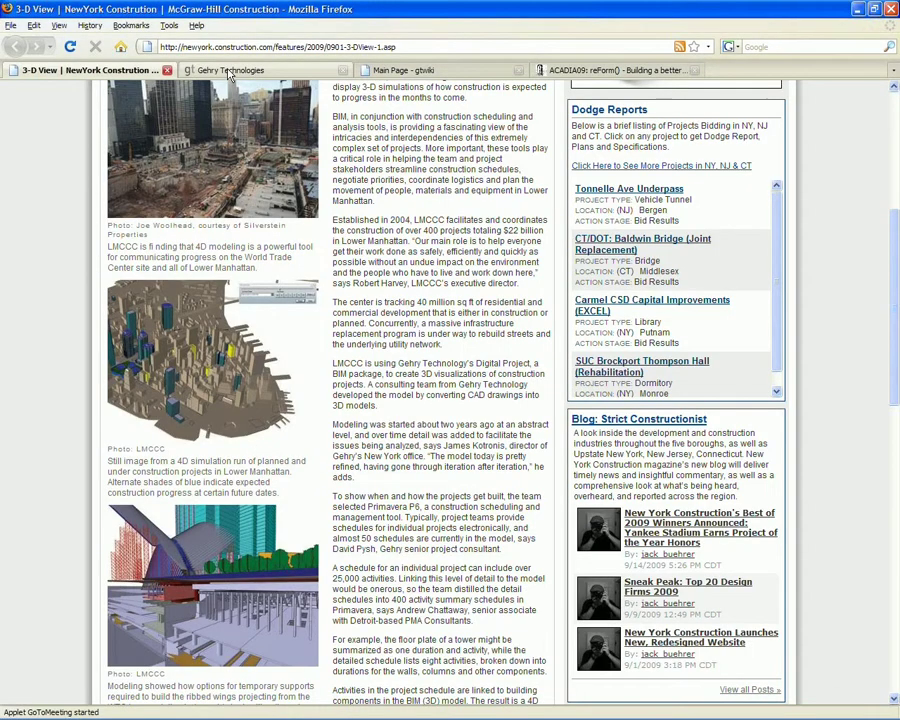
click(230, 70)
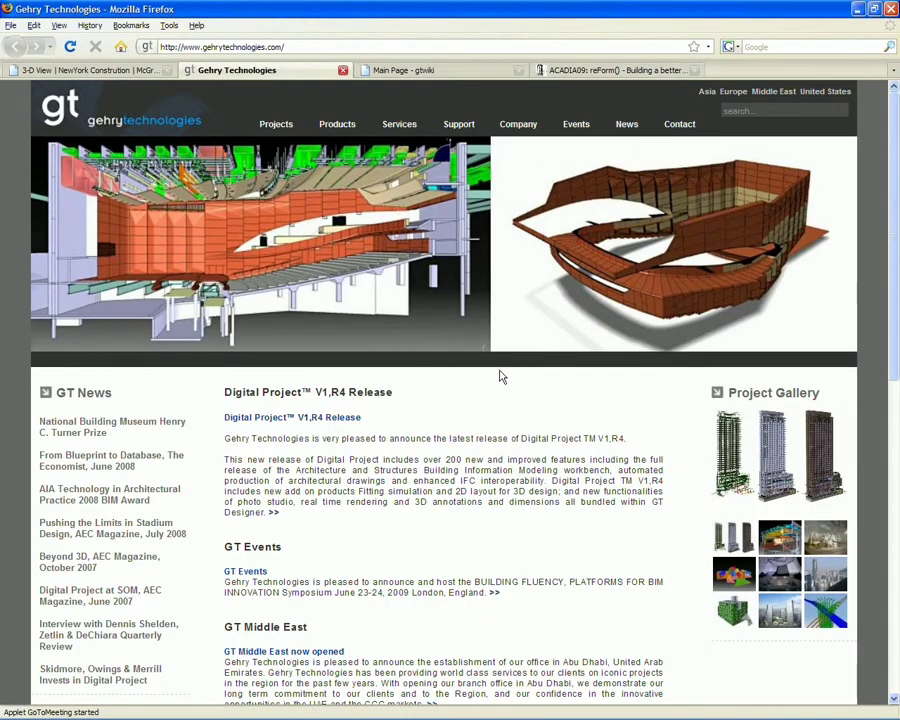
mouse_move(518, 124)
mouse_move(574, 127)
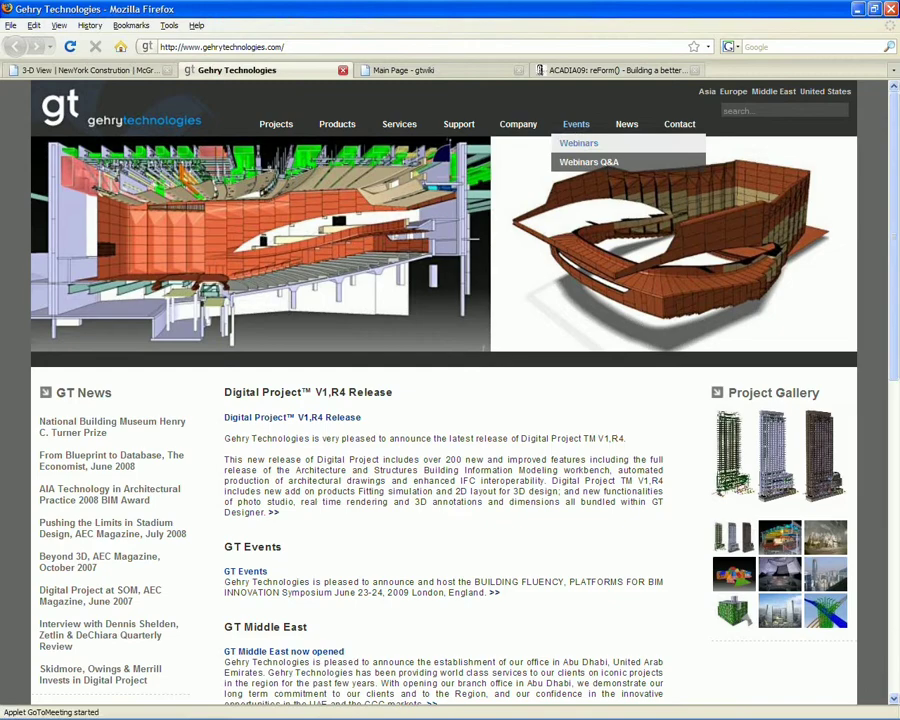
click(579, 143)
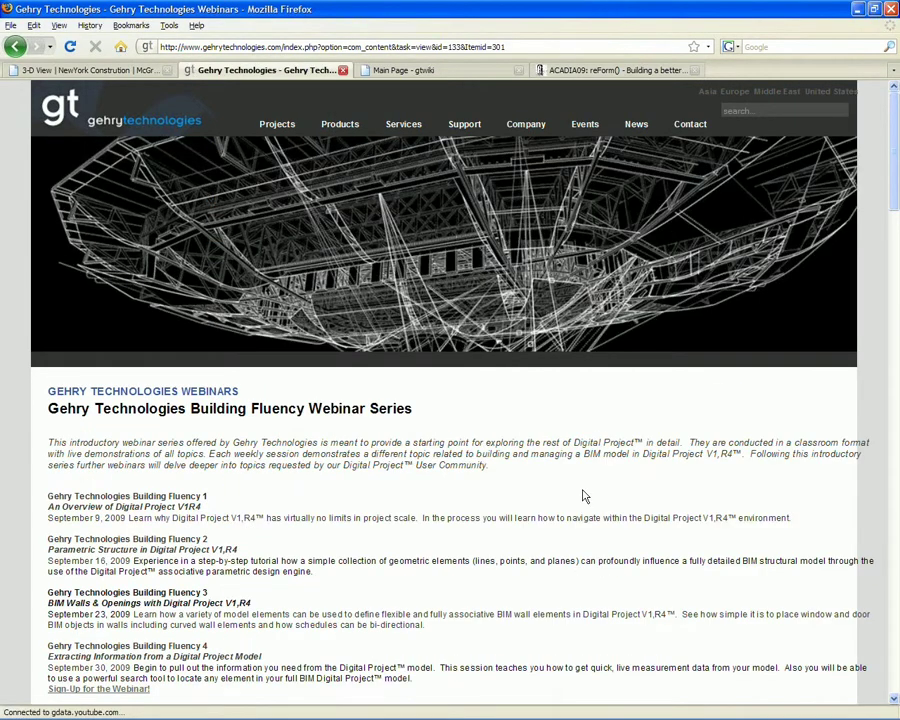
Look through the Building Fluency webinar list and the recorded webinar entries below it
scroll(400, 488, down, 4)
scroll(400, 488, down, 3)
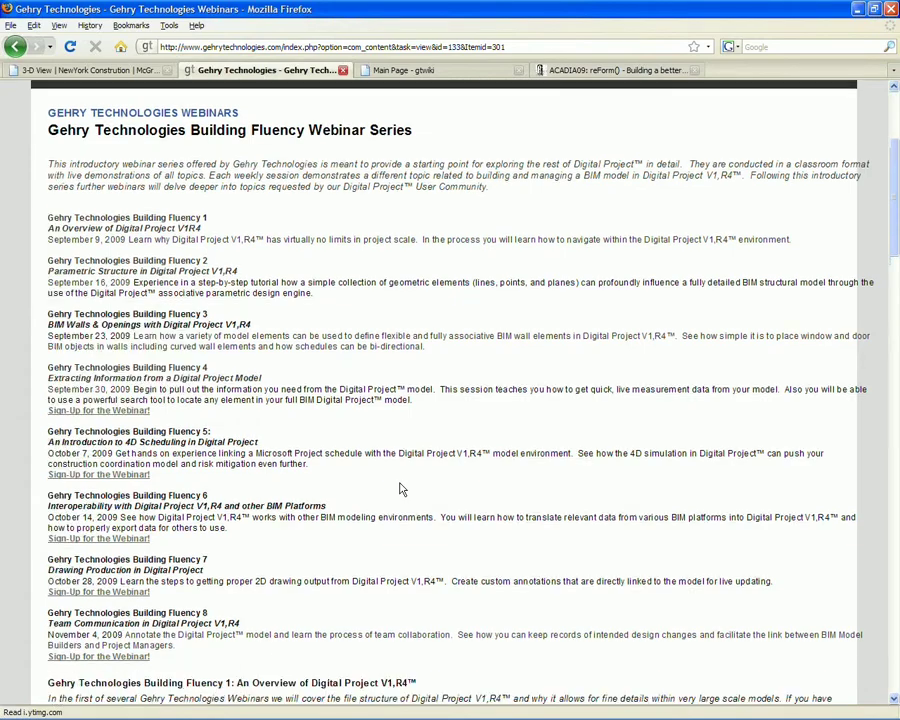
scroll(794, 440, down, 10)
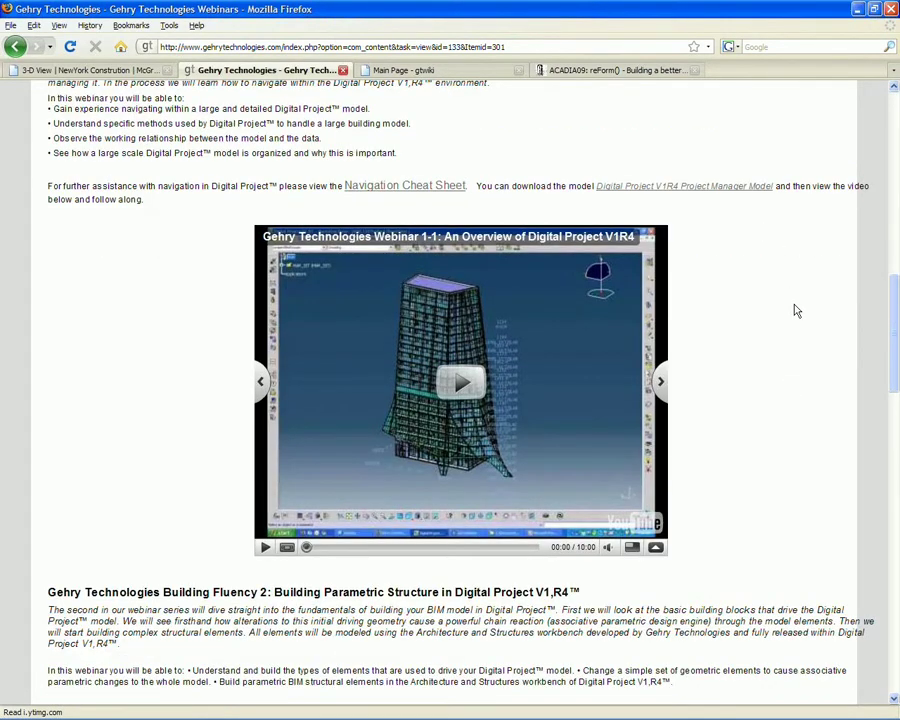
scroll(792, 308, down, 3)
scroll(792, 306, up, 7)
scroll(770, 263, up, 15)
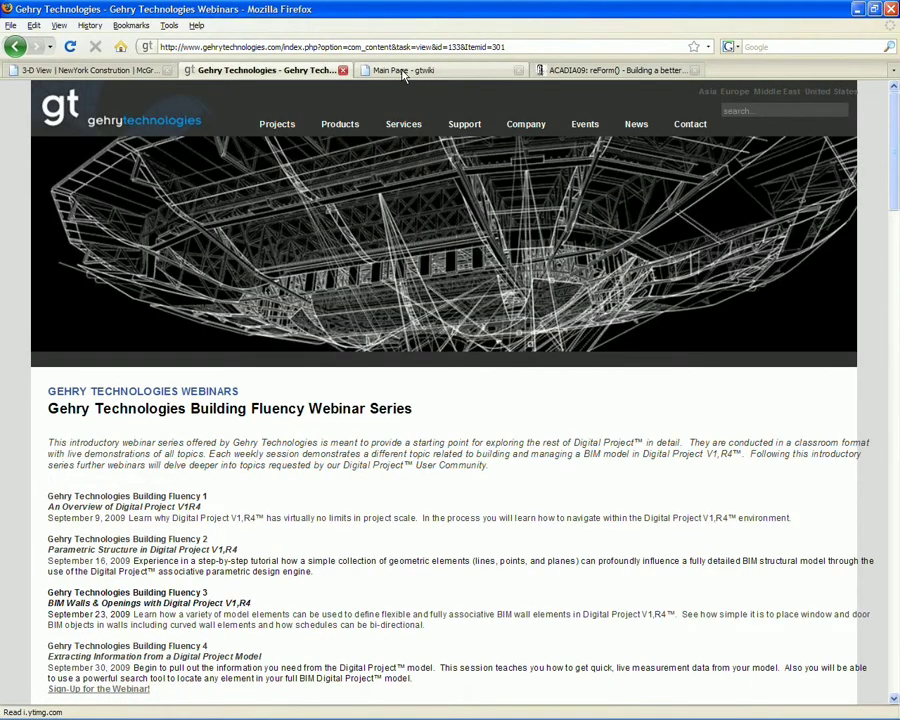
Open the Webinars Q&A page and read through its questions and answers
click(598, 161)
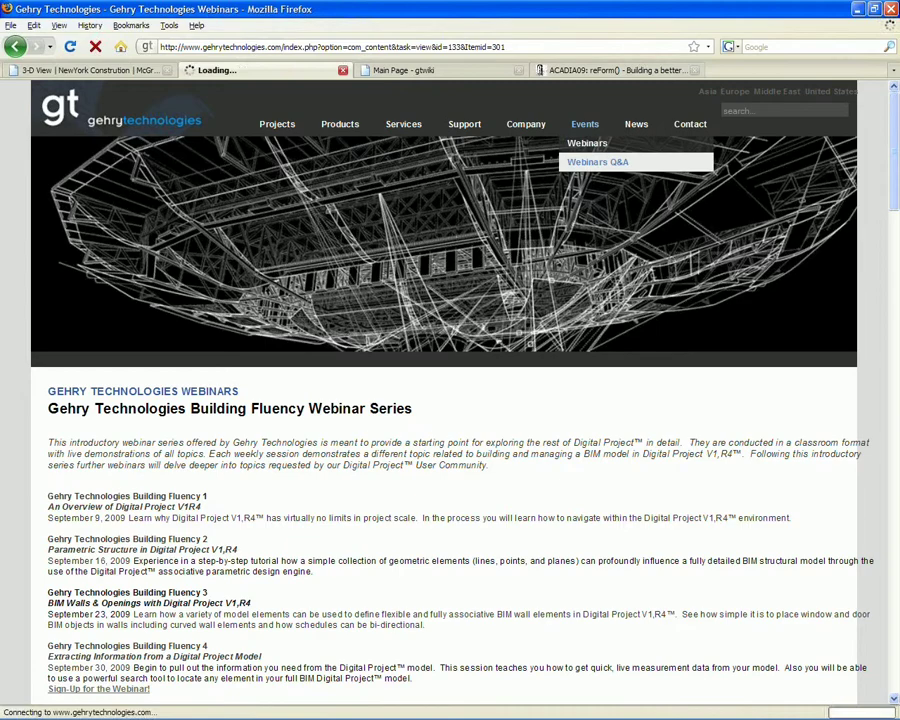
scroll(645, 462, down, 1)
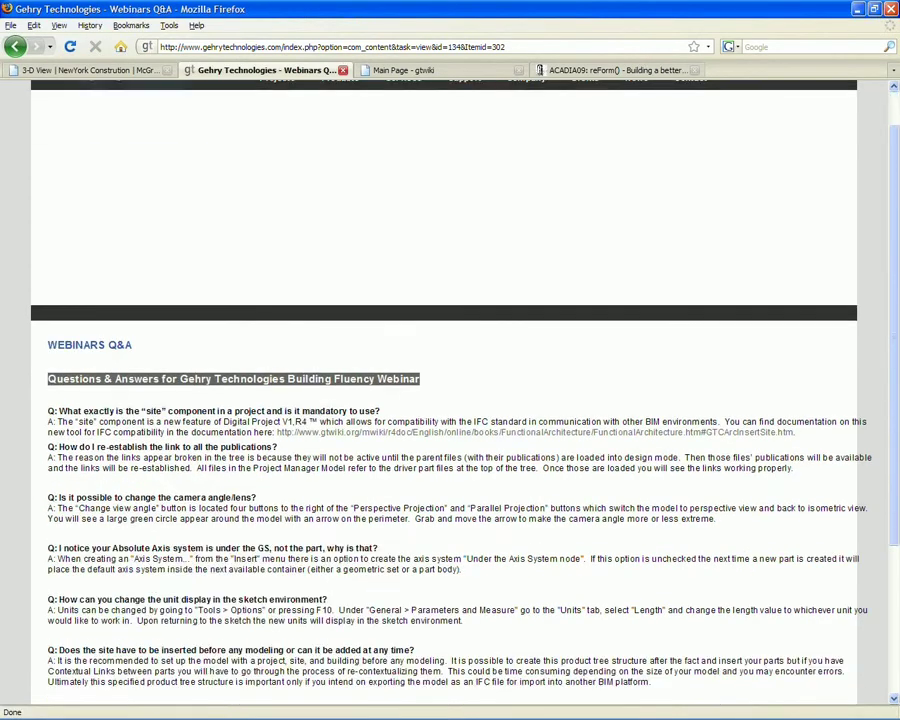
scroll(513, 424, down, 4)
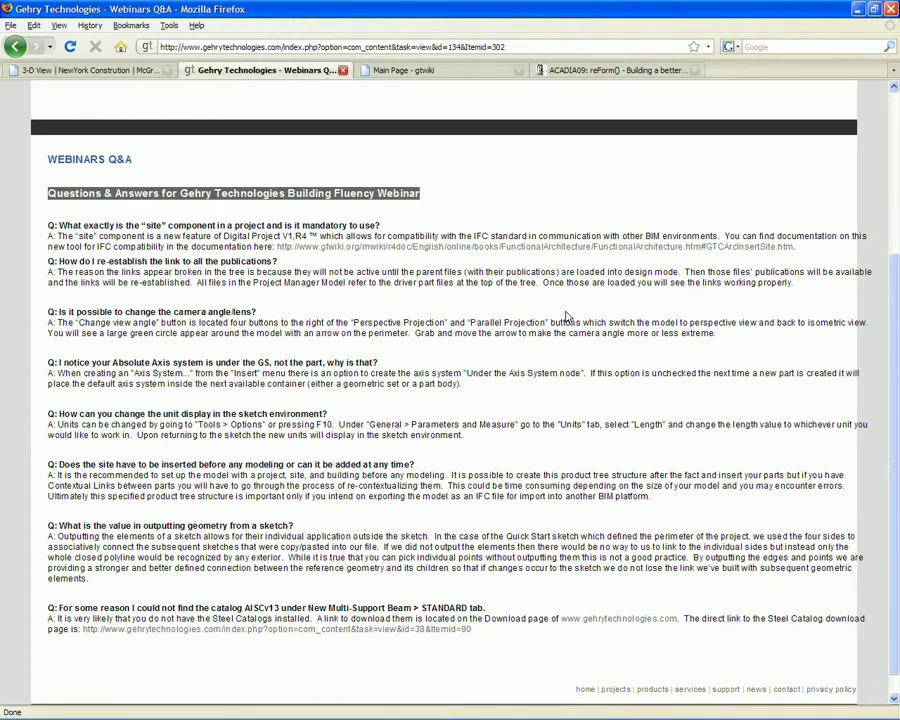
scroll(565, 318, up, 3)
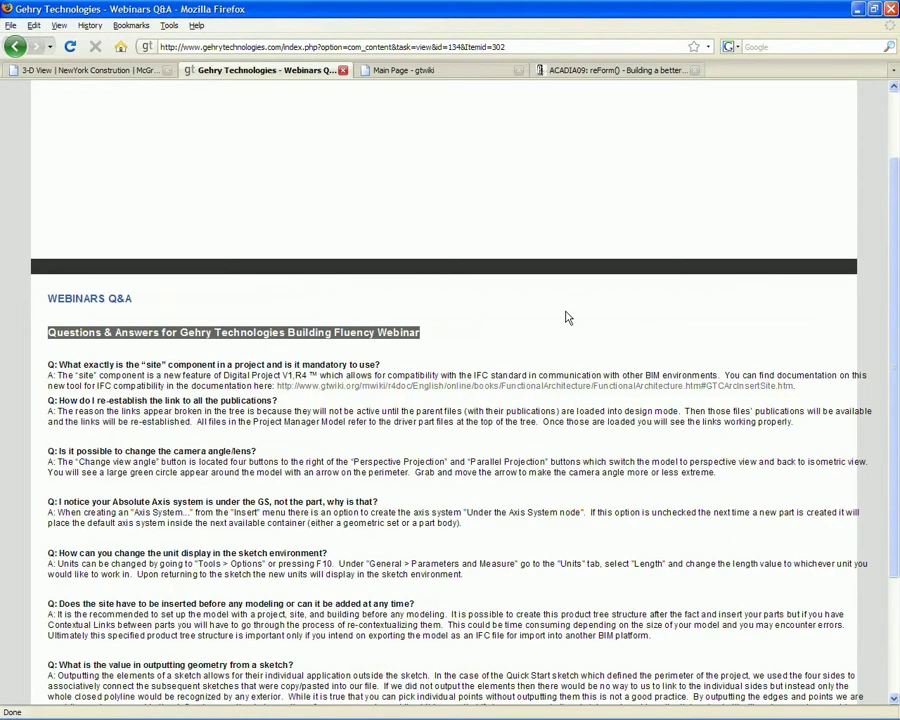
scroll(565, 318, down, 2)
scroll(565, 318, up, 1)
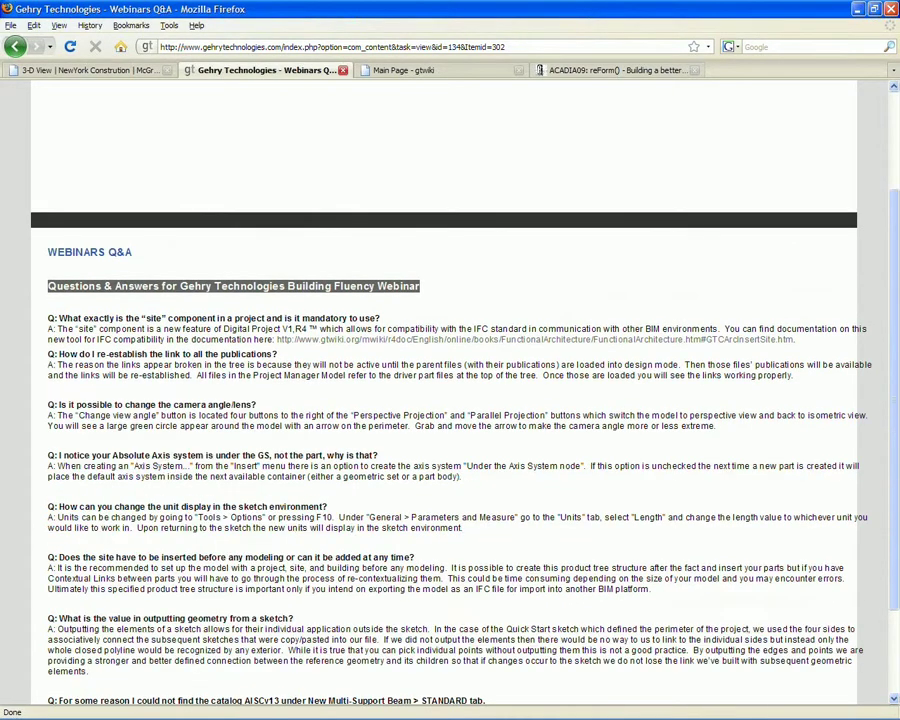
scroll(580, 143, up, 3)
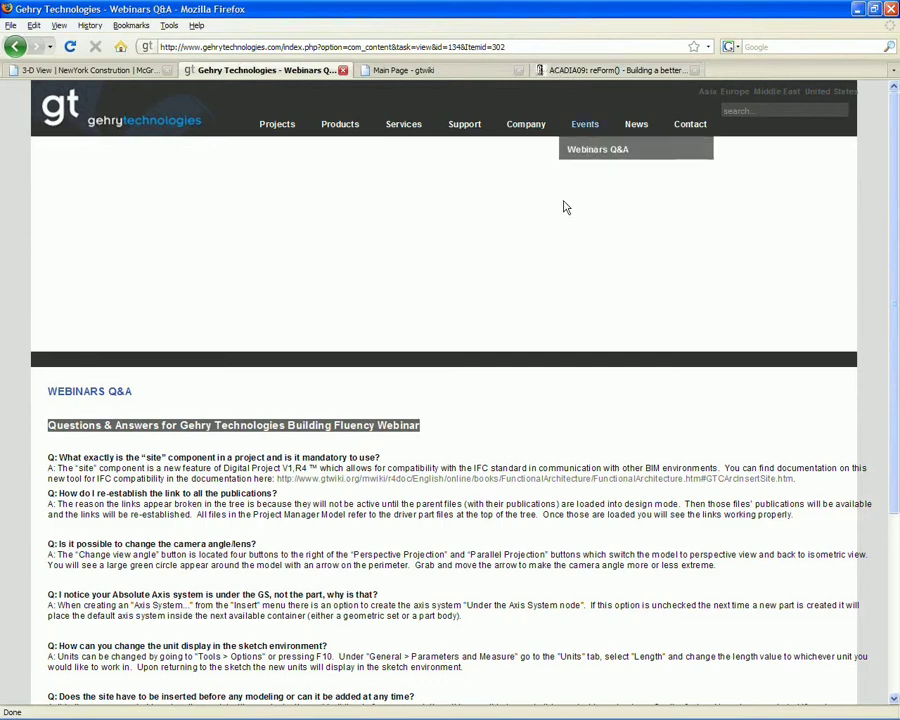
View the ACADIA 09 workshop registration page and the gtwiki main page
click(601, 72)
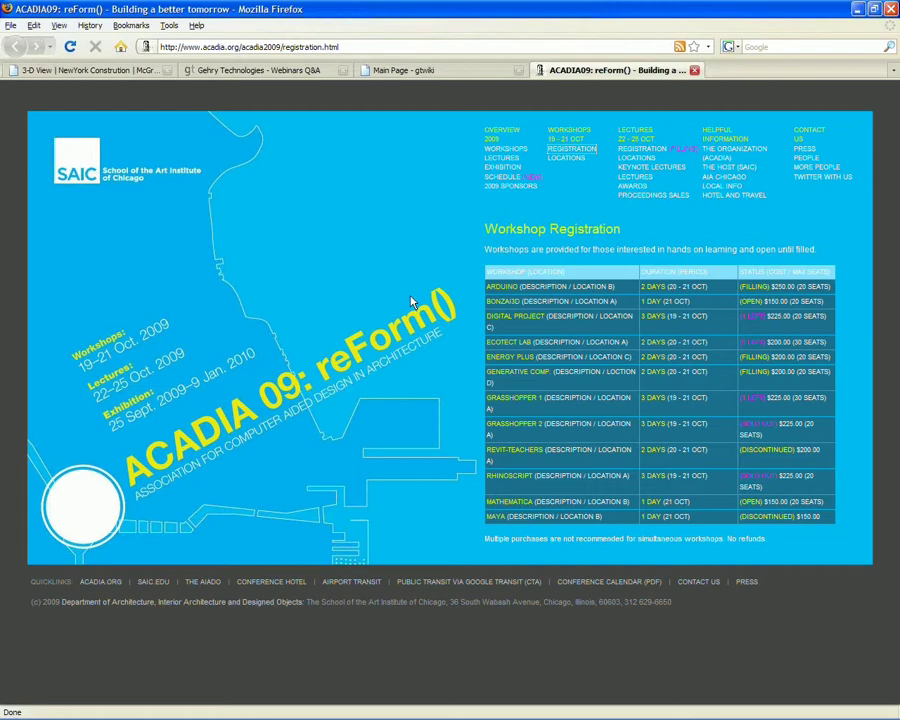
click(440, 72)
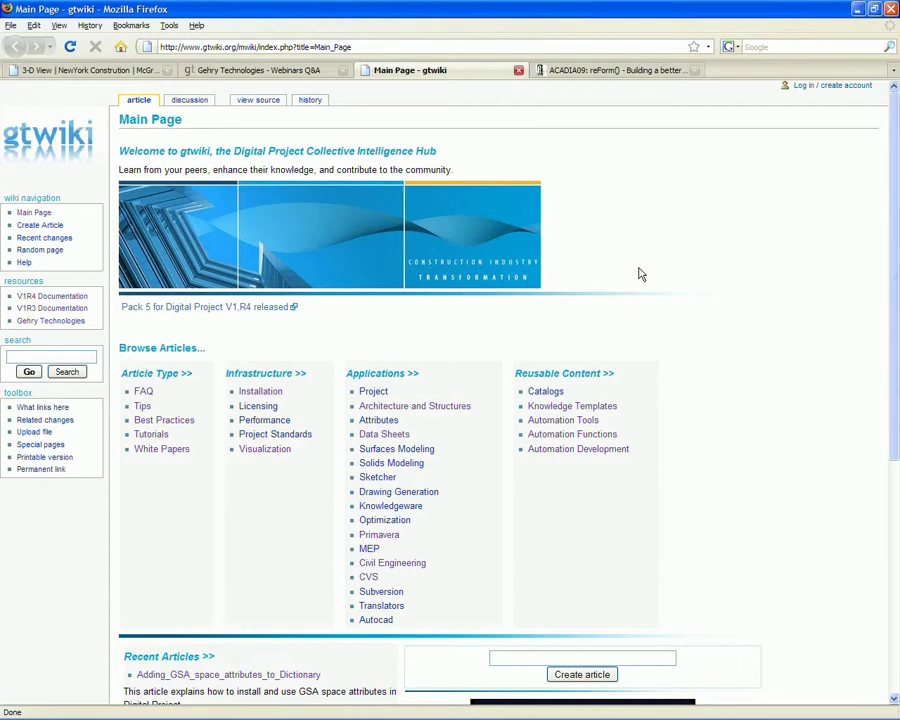
Return to the Gehry Technologies website and open its support Training page
click(228, 70)
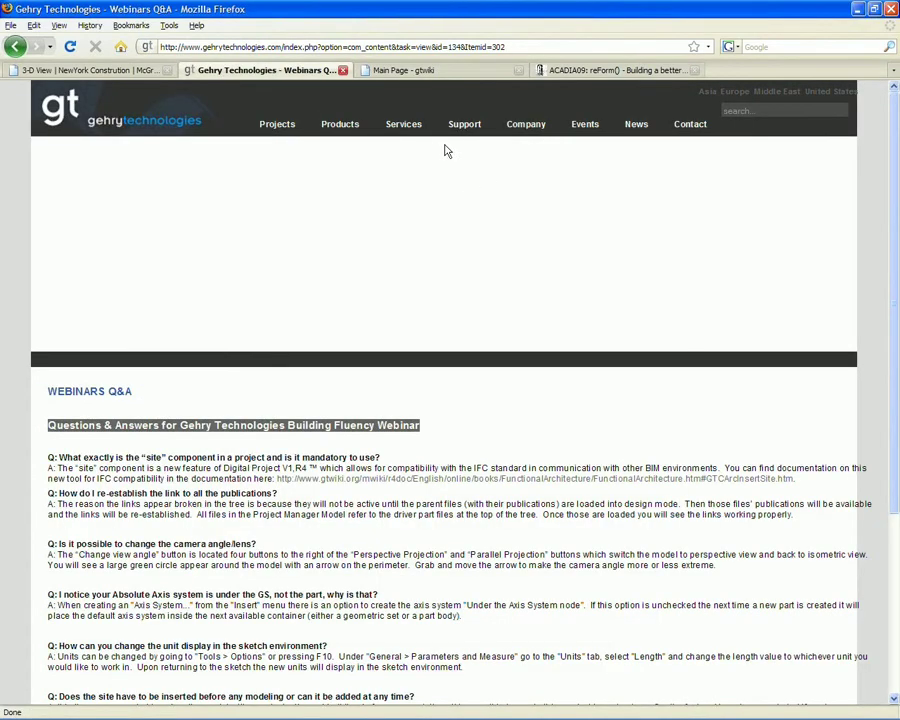
mouse_move(464, 128)
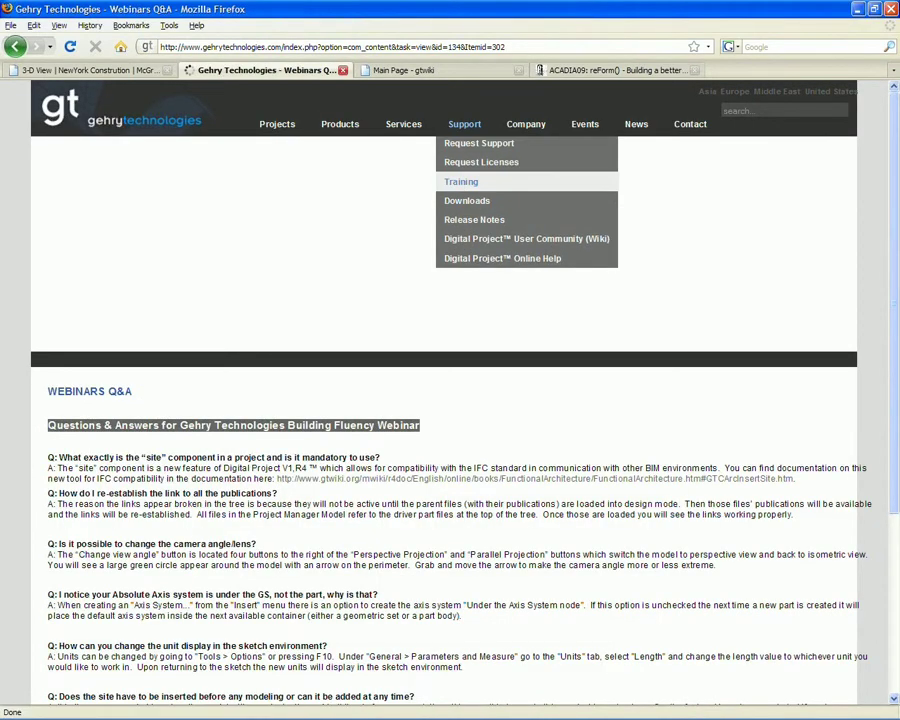
click(461, 181)
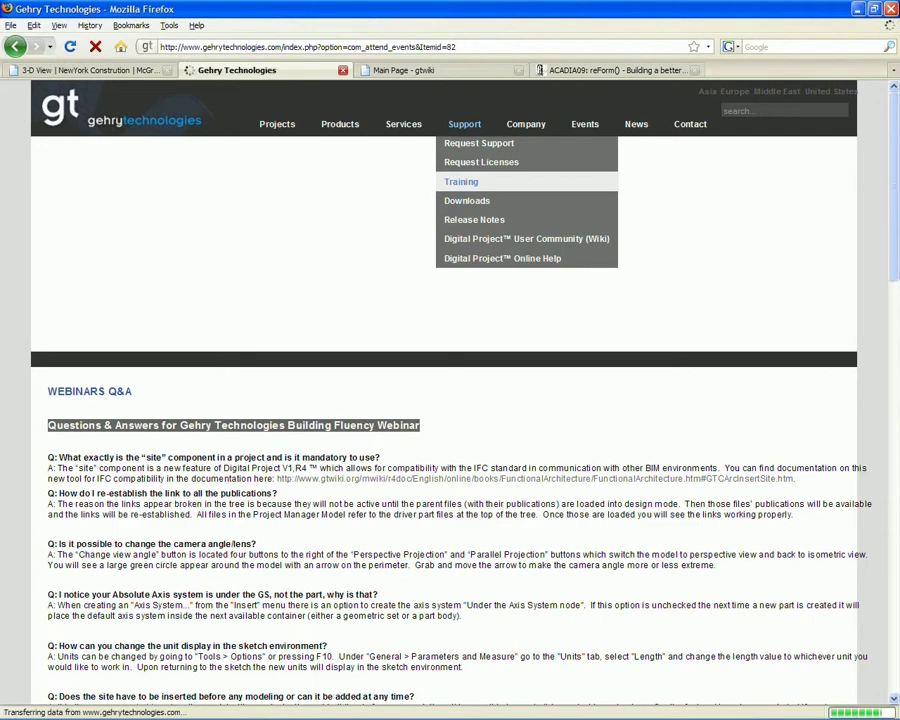